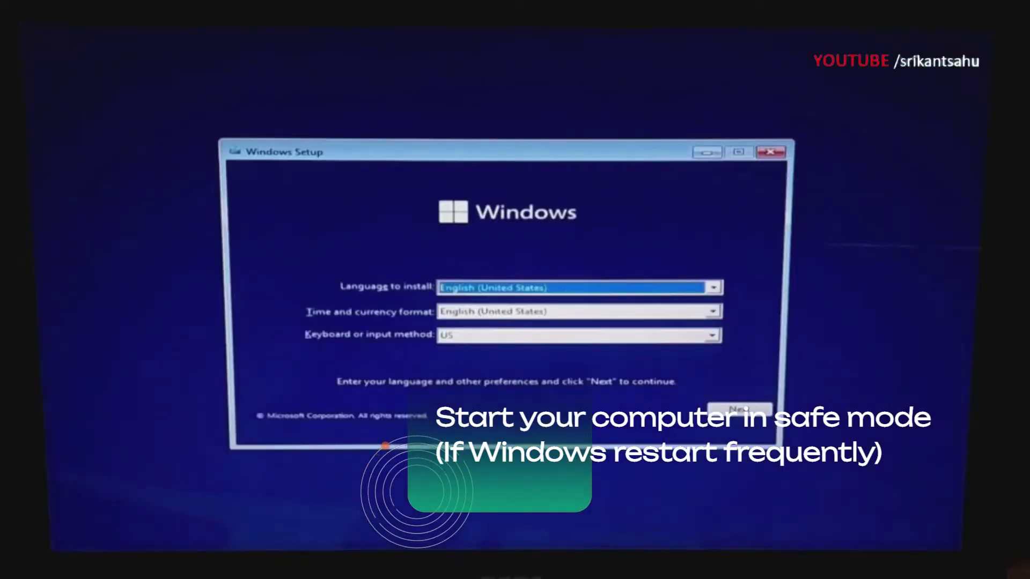
Go from Repair your computer to Troubleshoot > Advanced options > Startup Settings and restart.
click(740, 410)
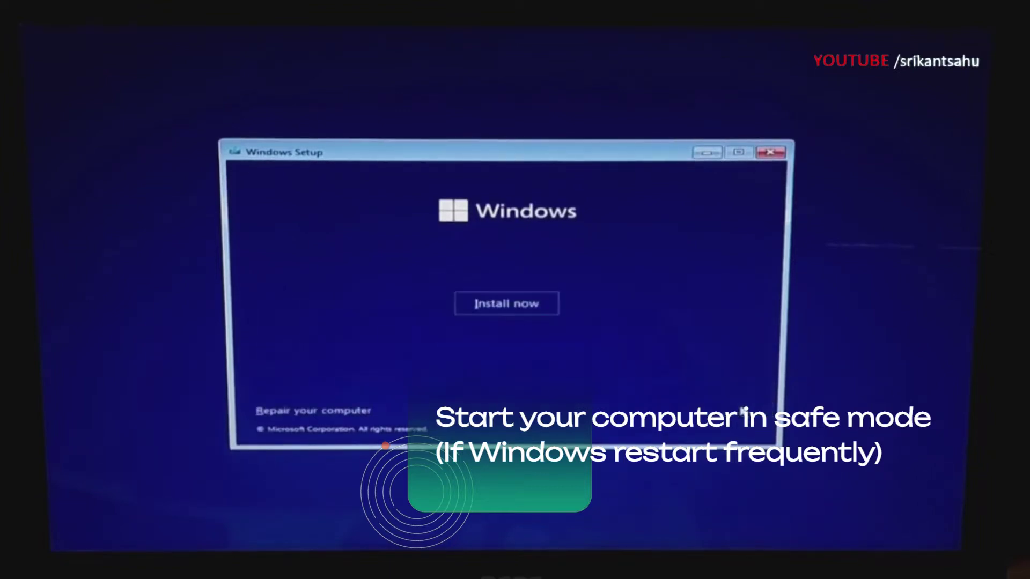
click(290, 412)
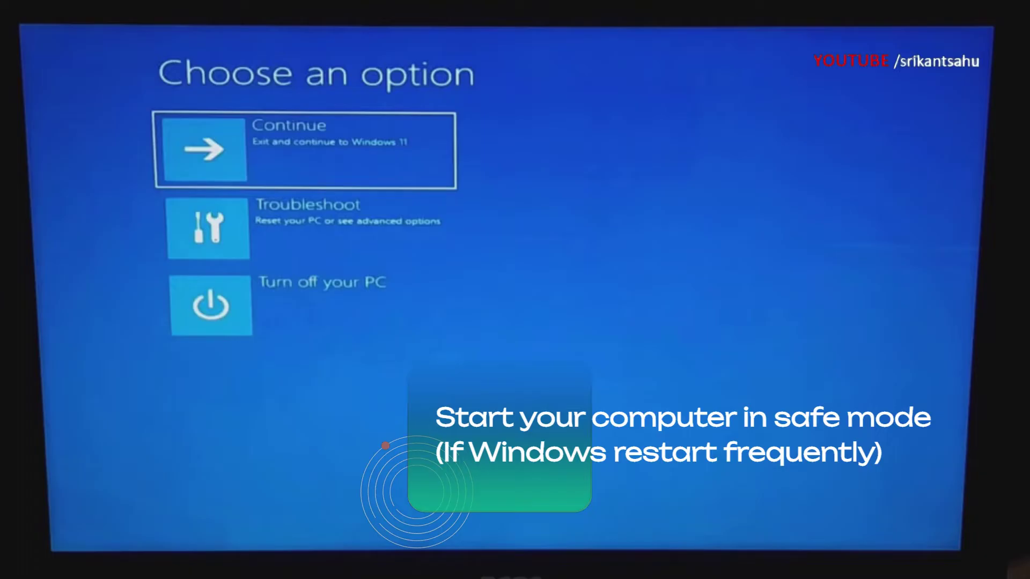
click(347, 230)
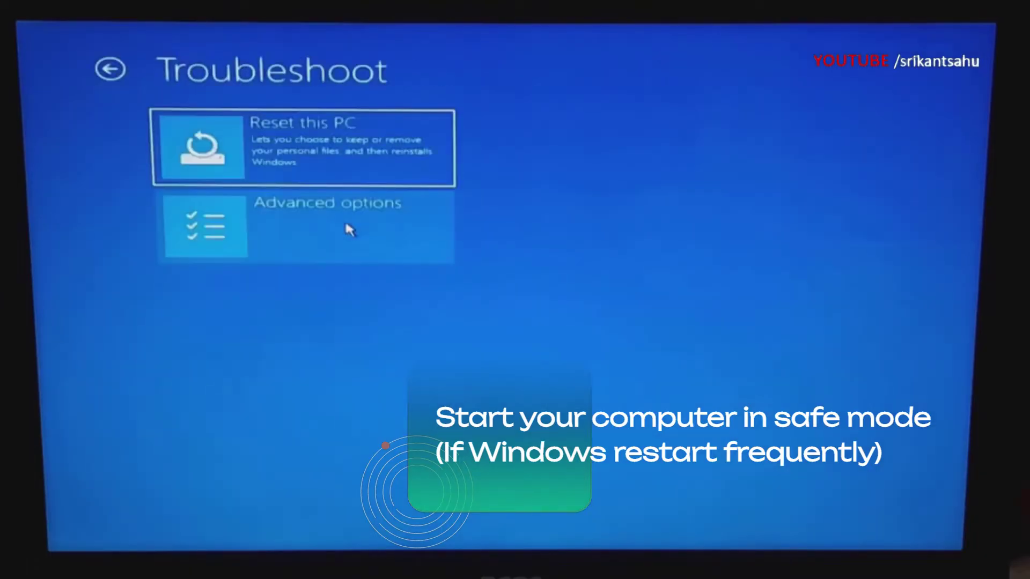
click(349, 230)
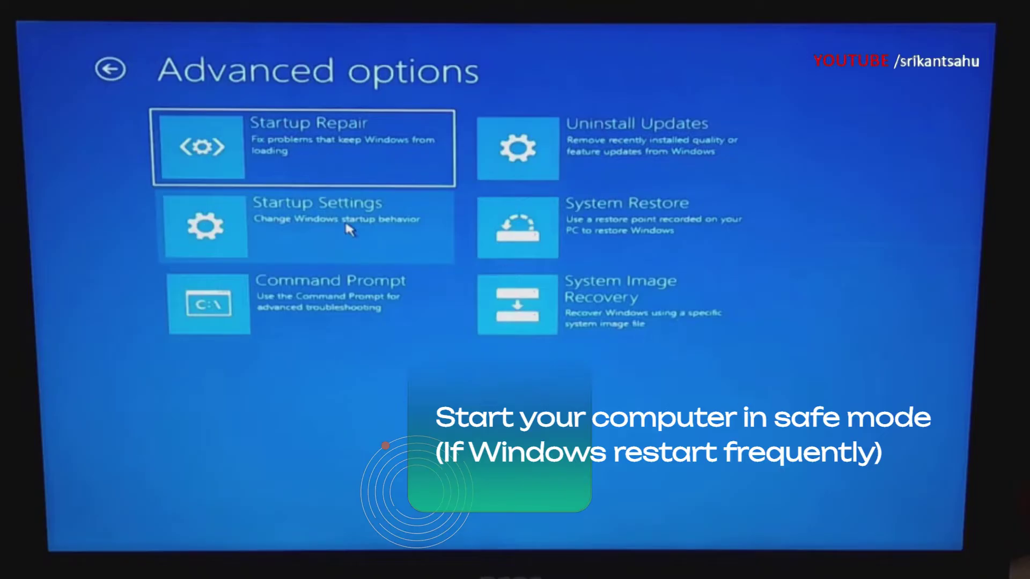
click(349, 230)
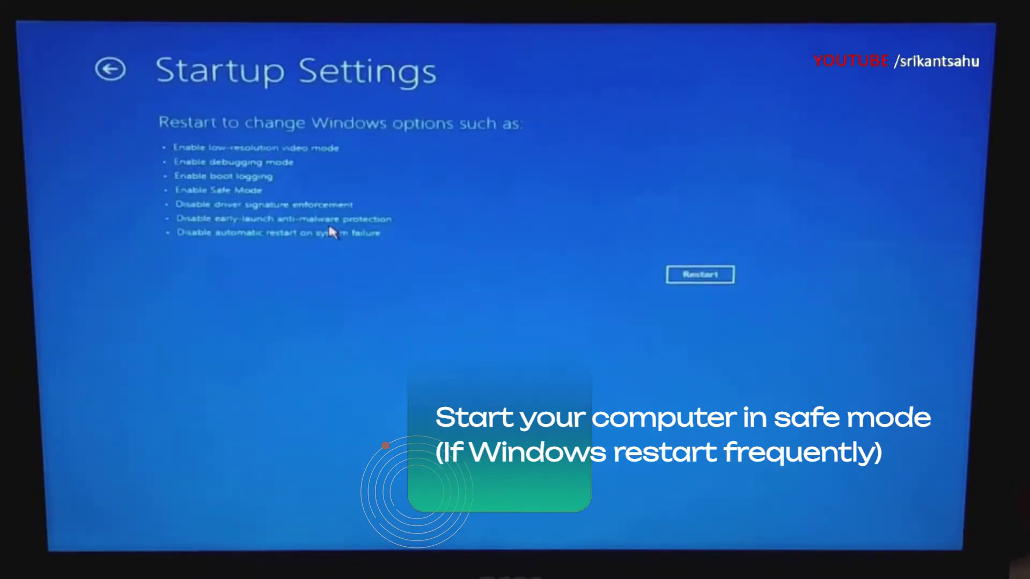
click(700, 275)
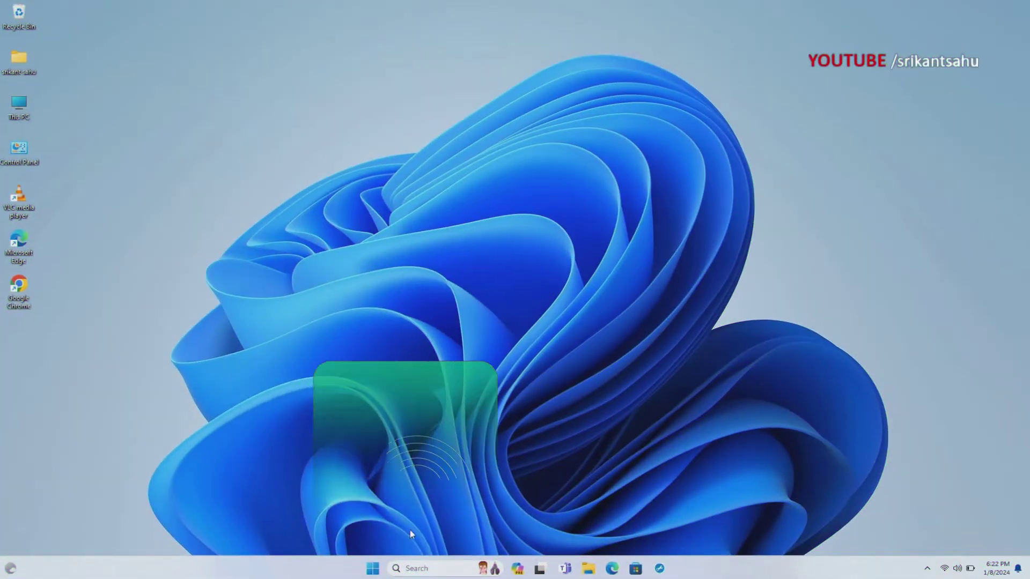
Launch Windows Memory Diagnostic from search and restart now to check the RAM.
click(414, 568)
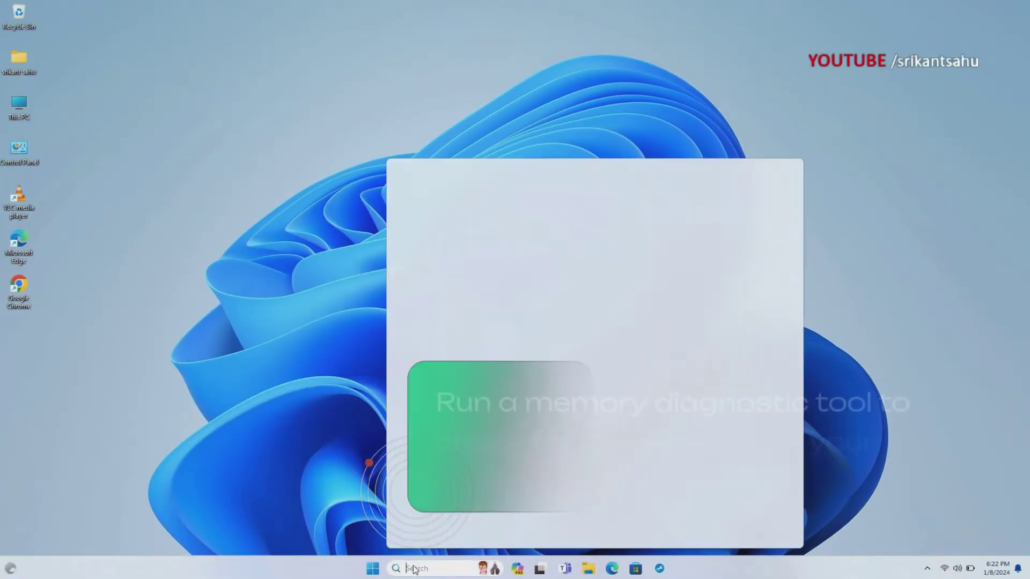
text(memory)
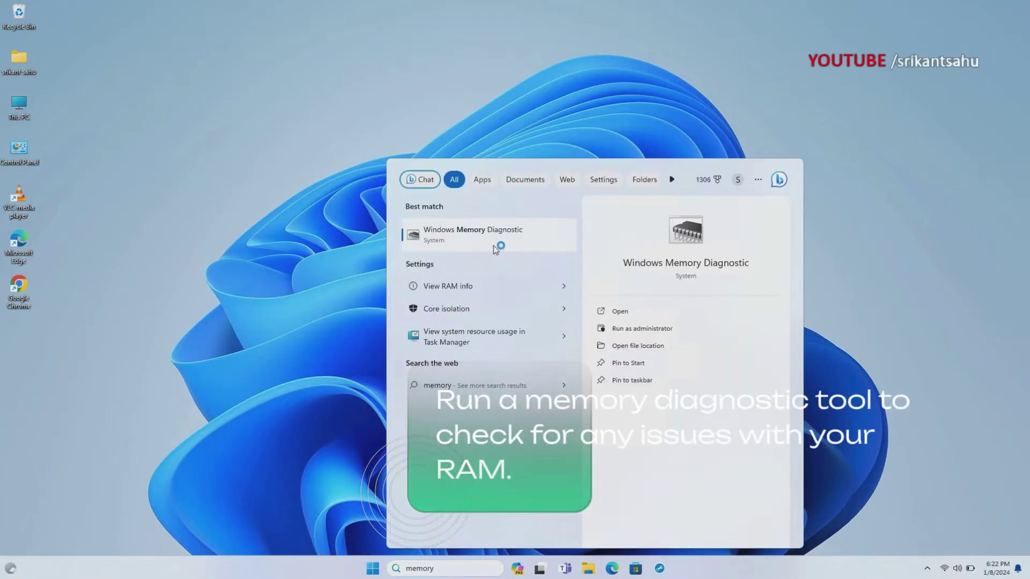
text( diagnostic)
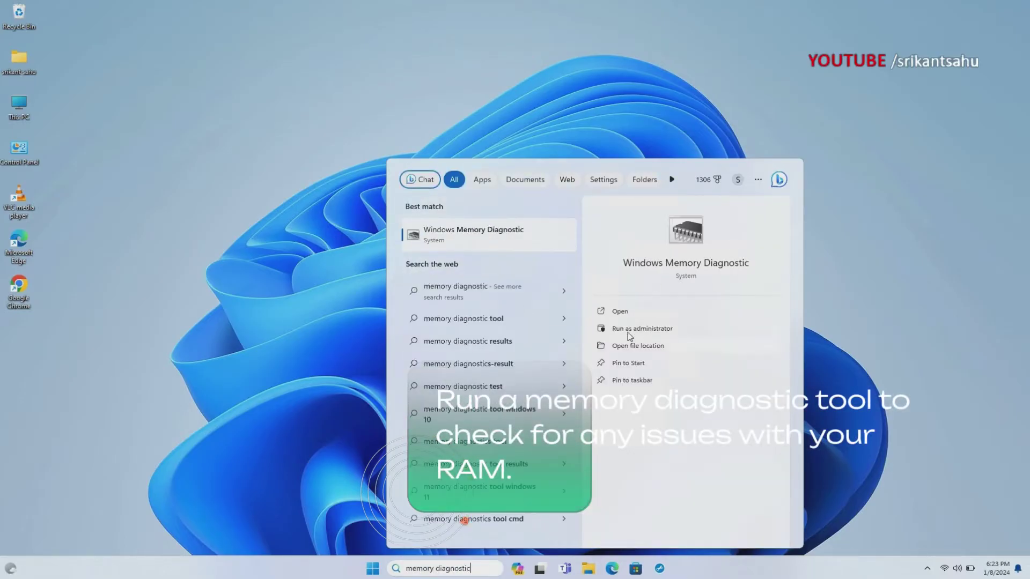
click(681, 266)
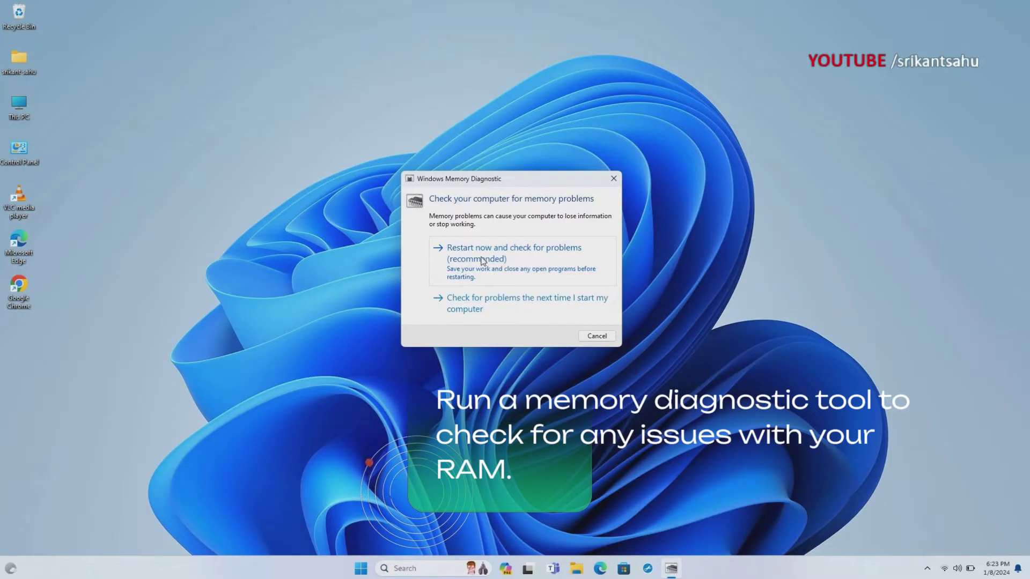
click(482, 261)
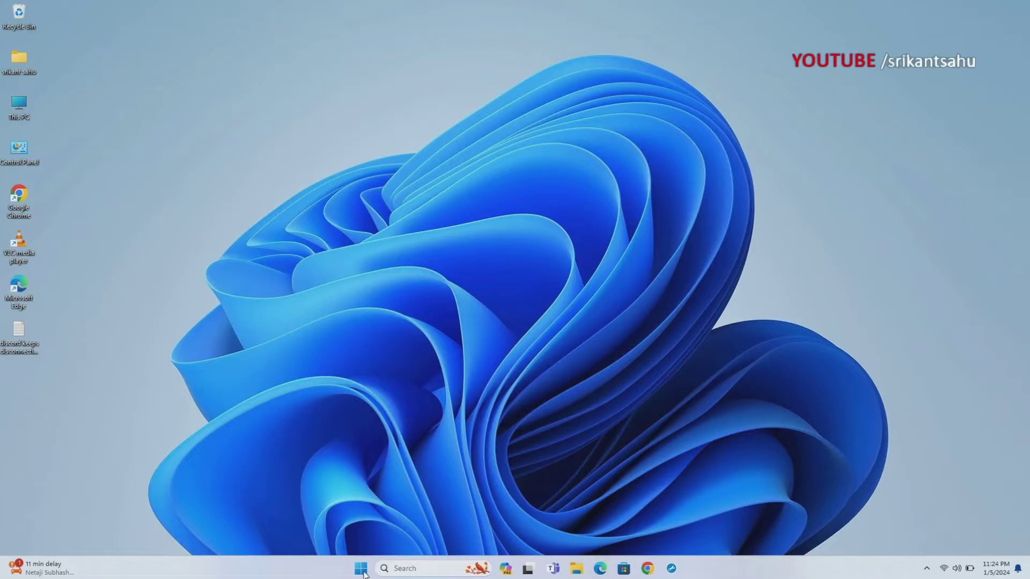
In Device Manager, start a driver update for the NVIDIA GeForce GTX 1050 under Display adapters.
right_click(363, 572)
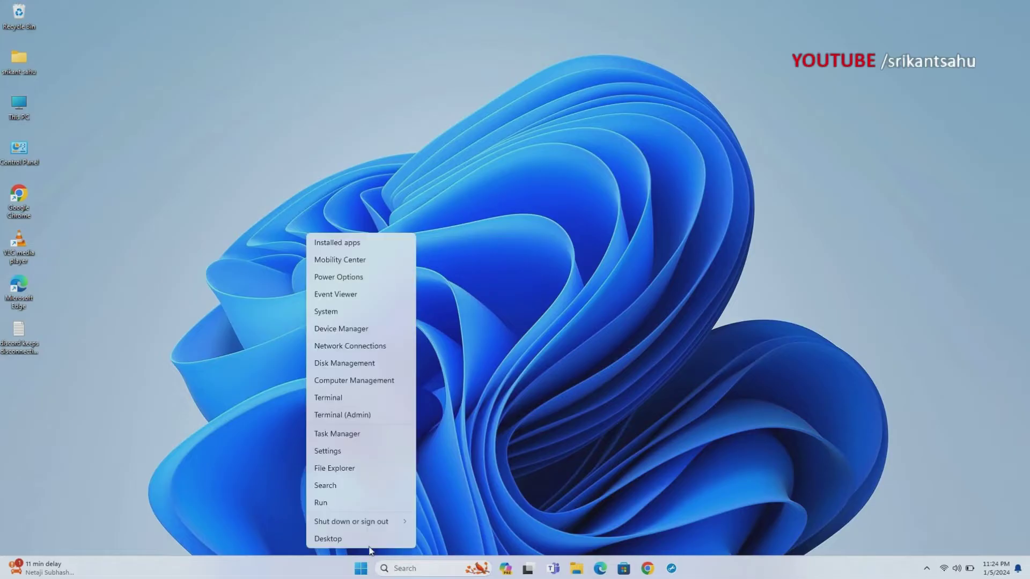
click(348, 333)
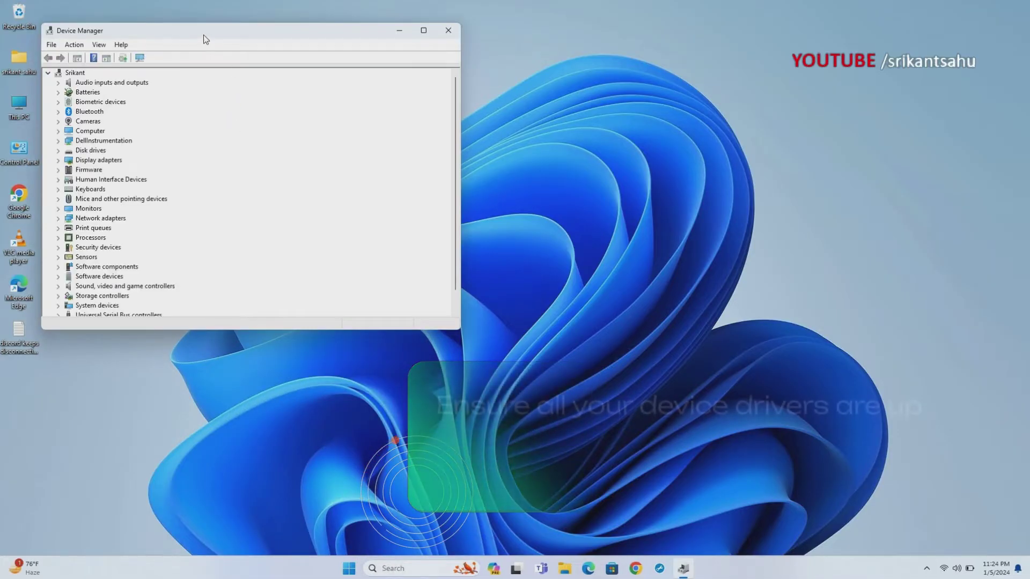
drag(203, 35, 320, 59)
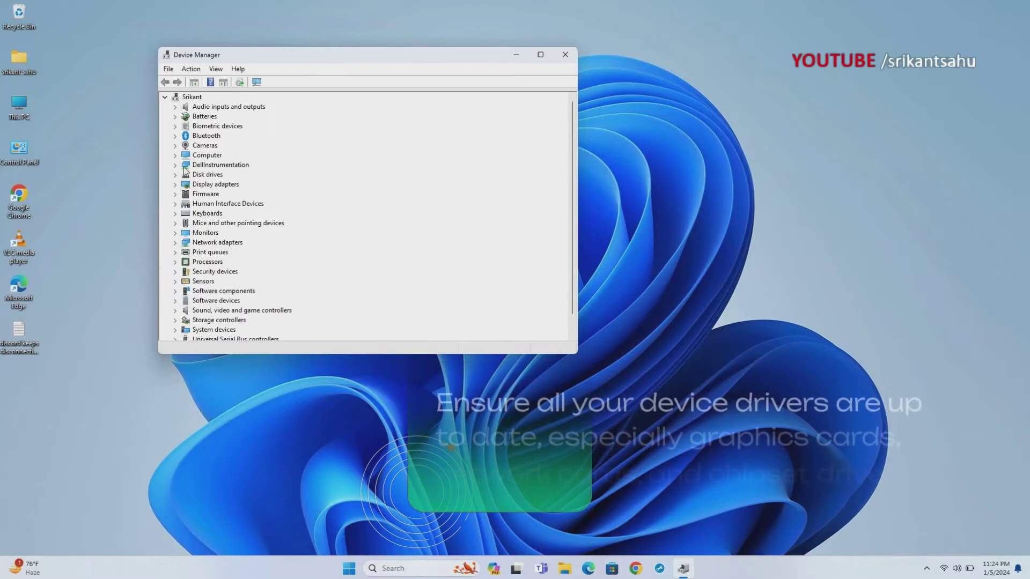
click(175, 184)
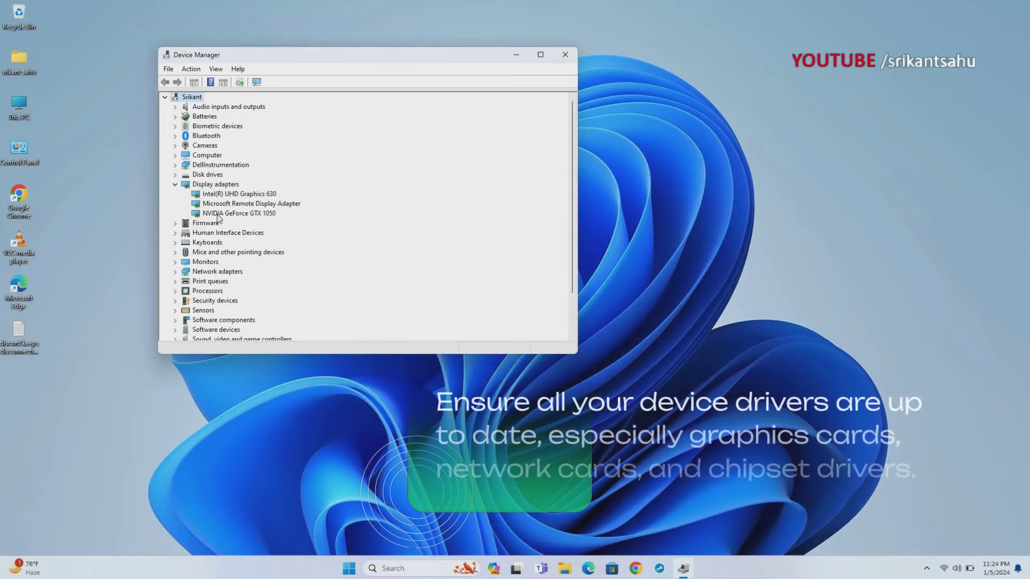
right_click(236, 215)
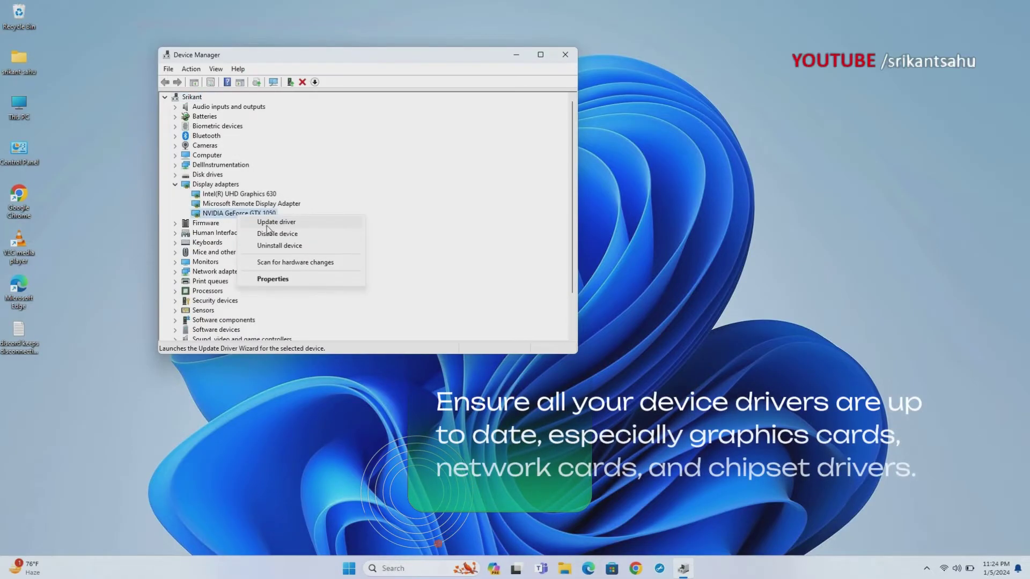
click(258, 222)
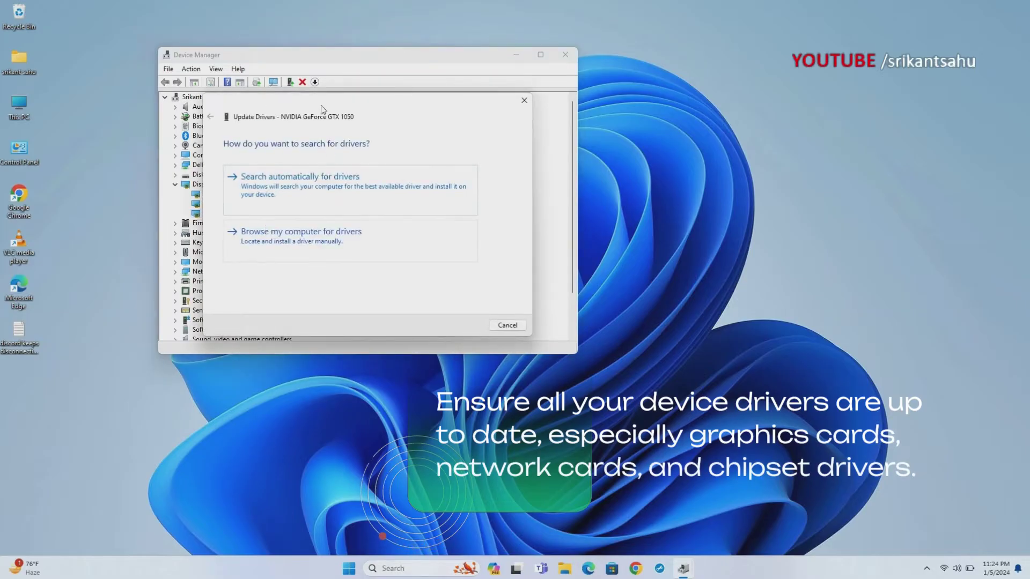
Install the NVIDIA GeForce GTX 1050 driver from the computer's driver list, then close Device Manager.
click(378, 171)
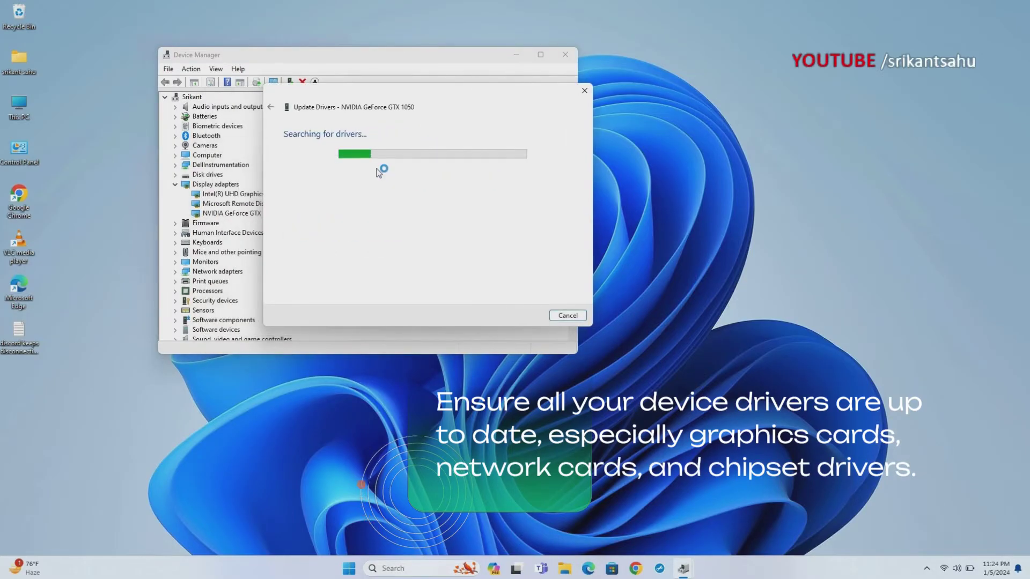
click(270, 106)
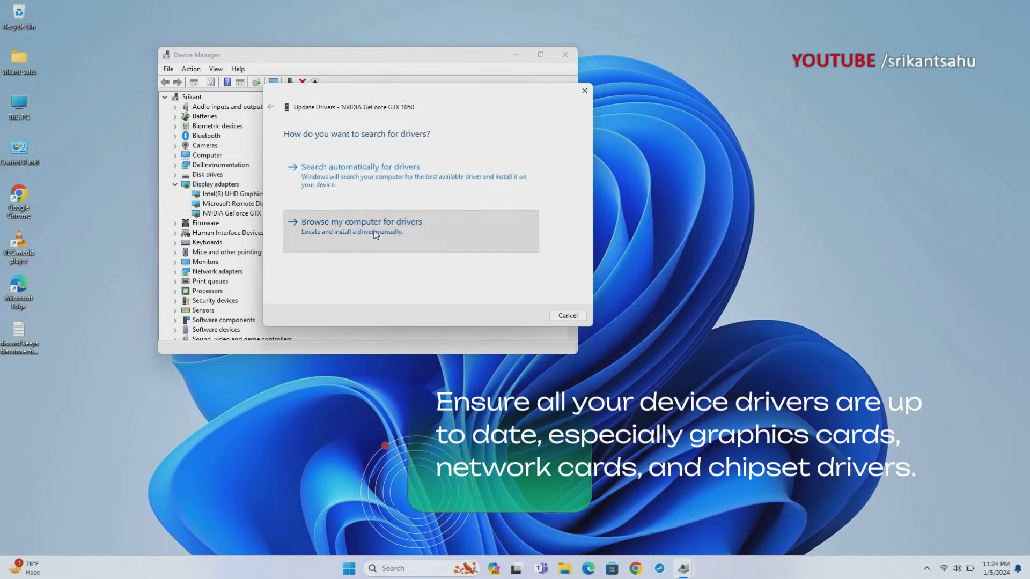
click(367, 230)
click(375, 248)
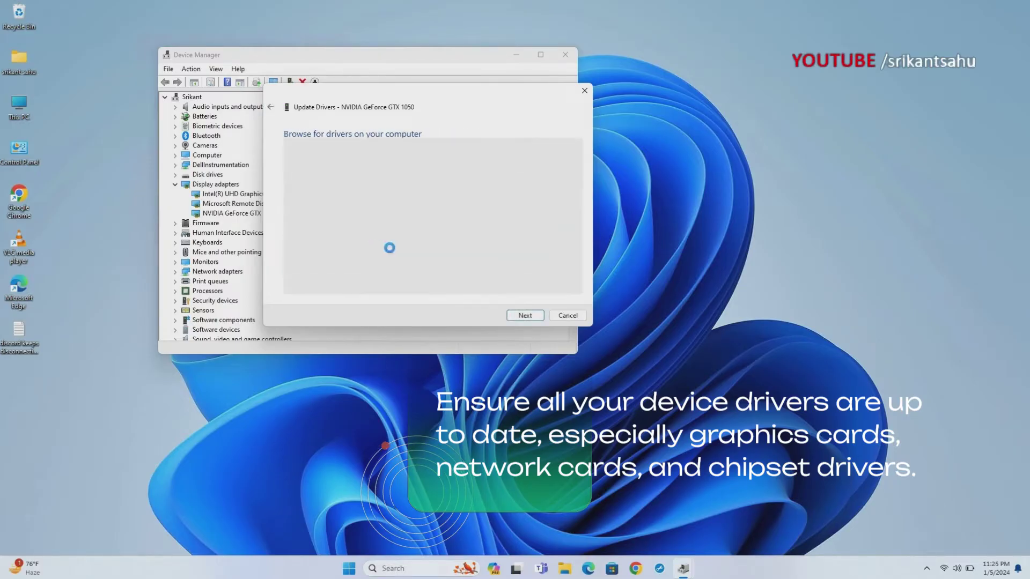
click(344, 227)
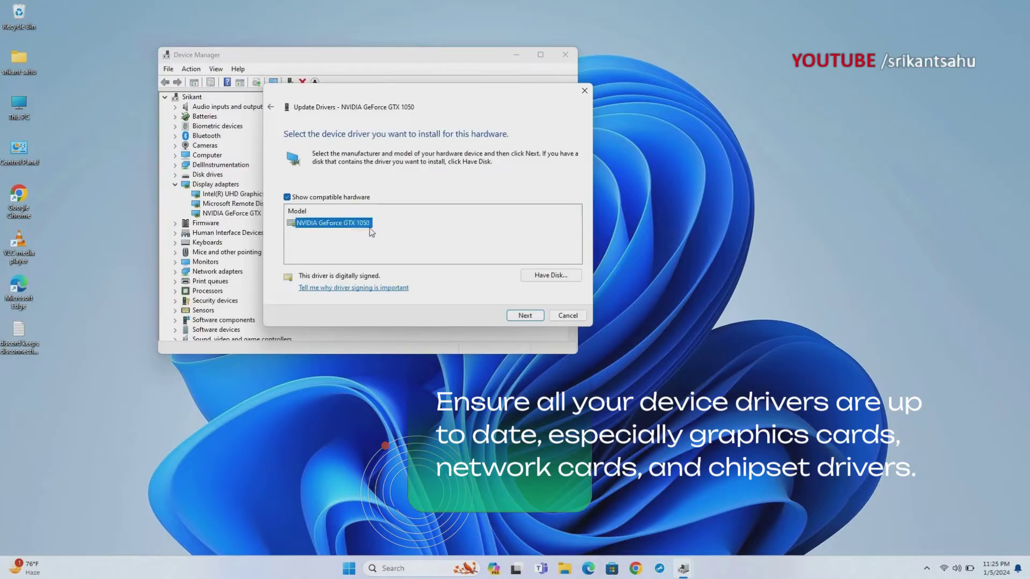
click(525, 315)
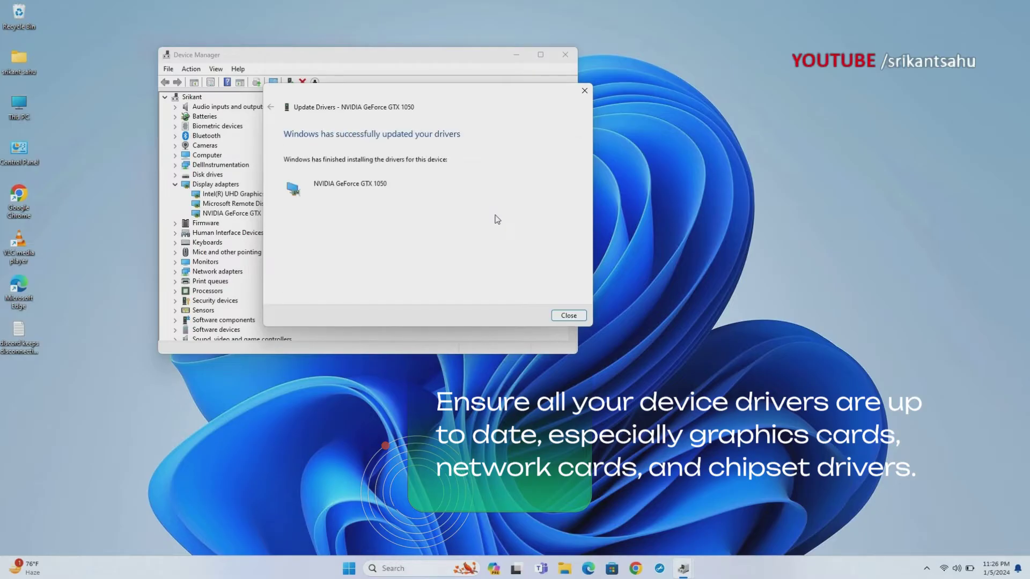
click(568, 315)
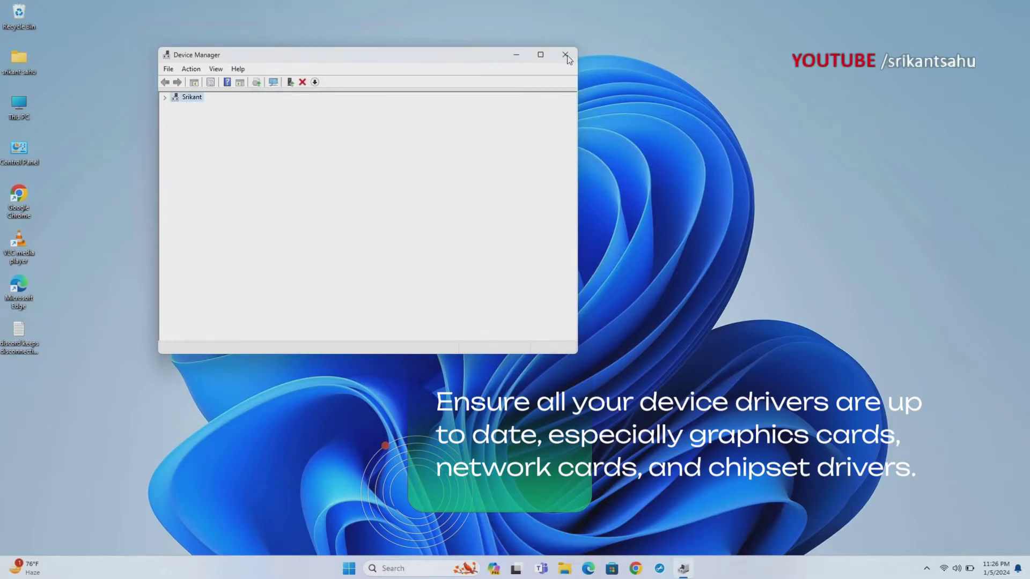
click(570, 52)
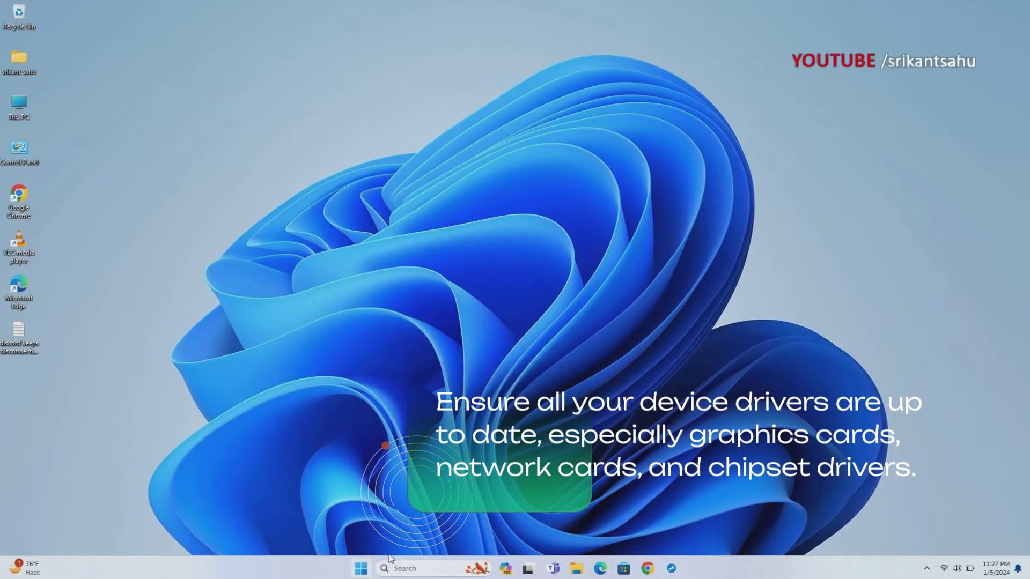
Open Command Prompt as administrator via a cmd search and approve the elevation prompt.
click(360, 568)
click(648, 532)
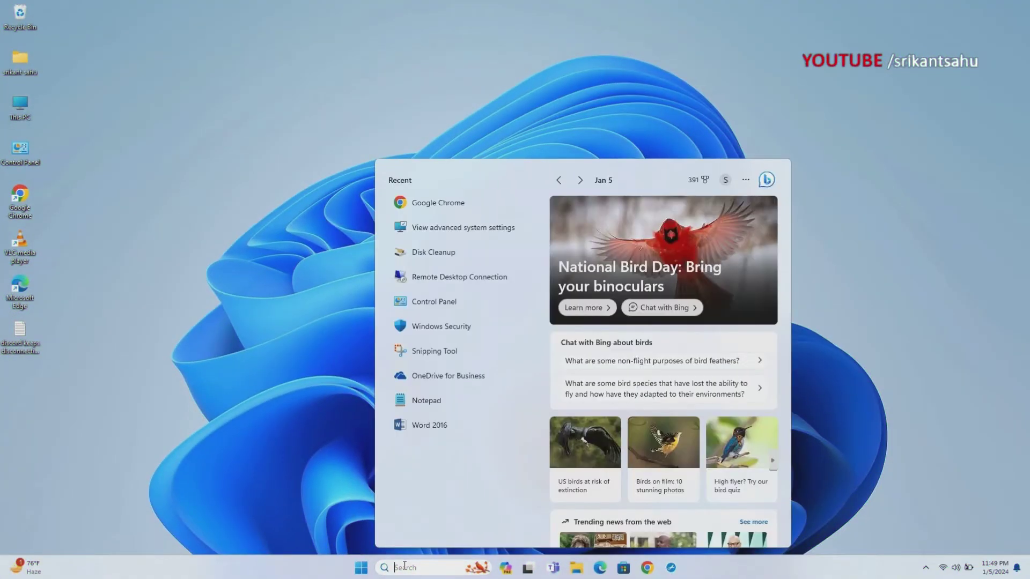
text(cmd)
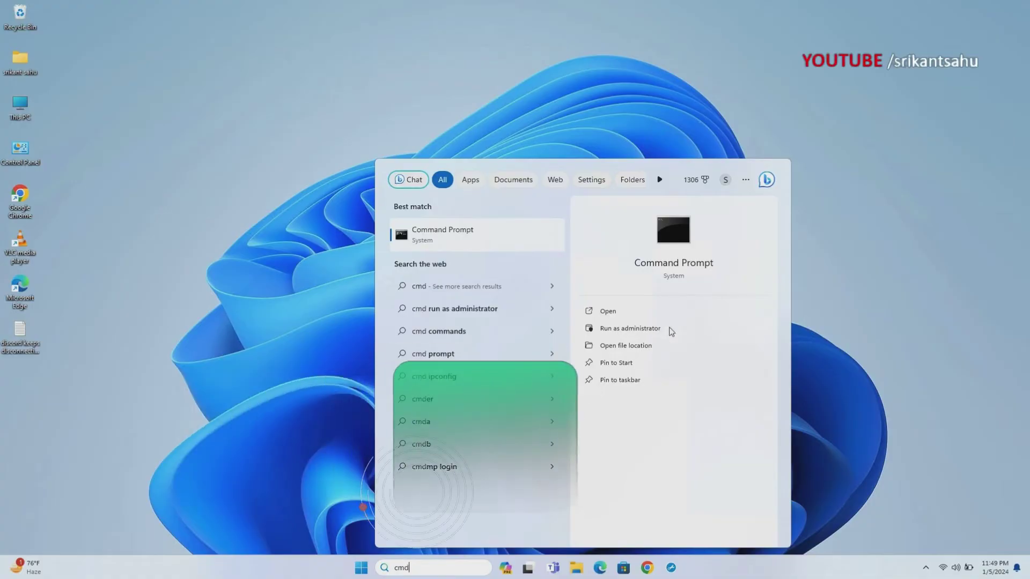
click(617, 329)
click(474, 368)
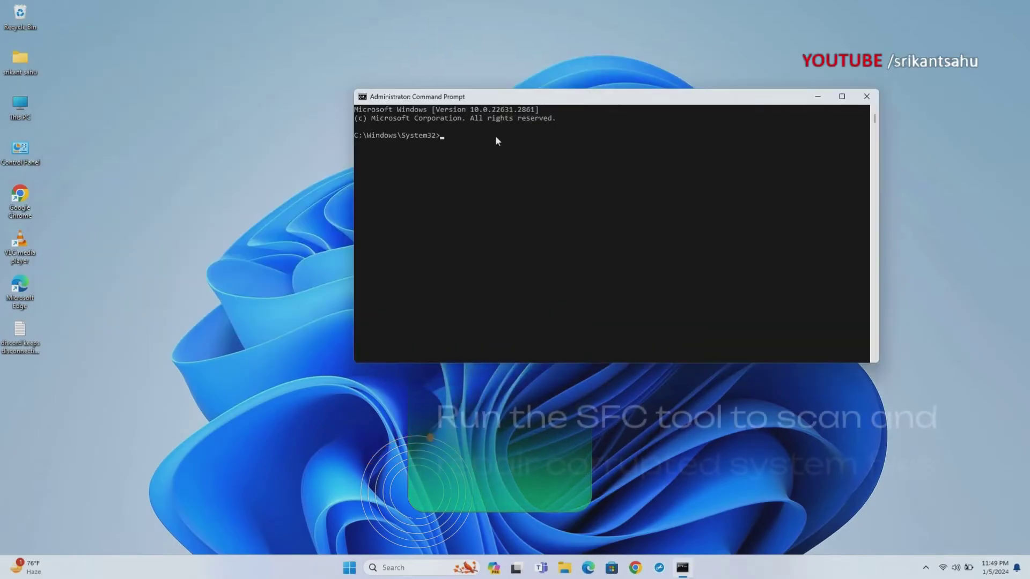
Run sfc /scannow, then paste and run DISM /Online /Cleanup-Image /RestoreHealth.
text(sfc /scannow)
key(Return)
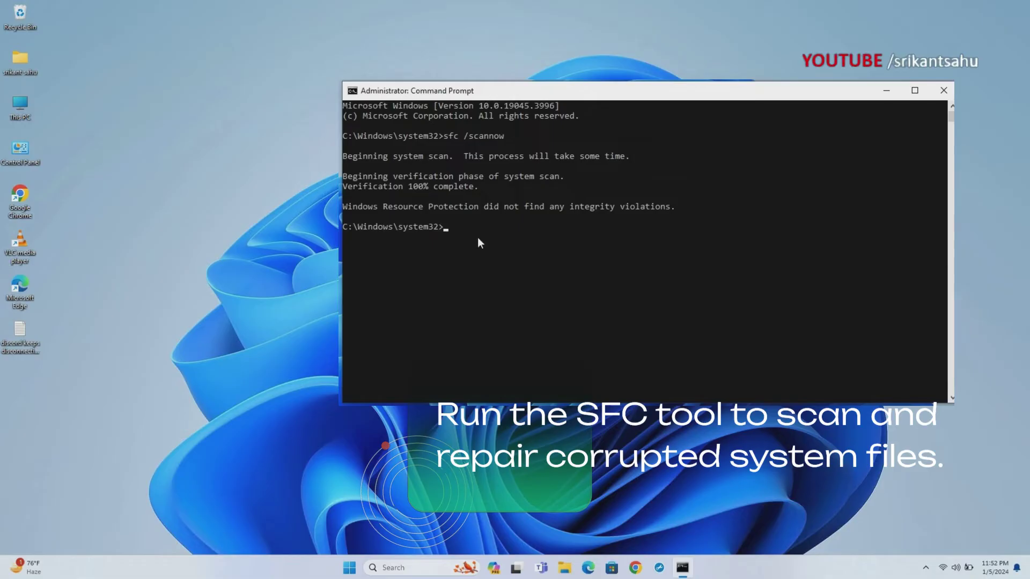
text(DISM /Online /Cleanup-Image /RestoreHealth)
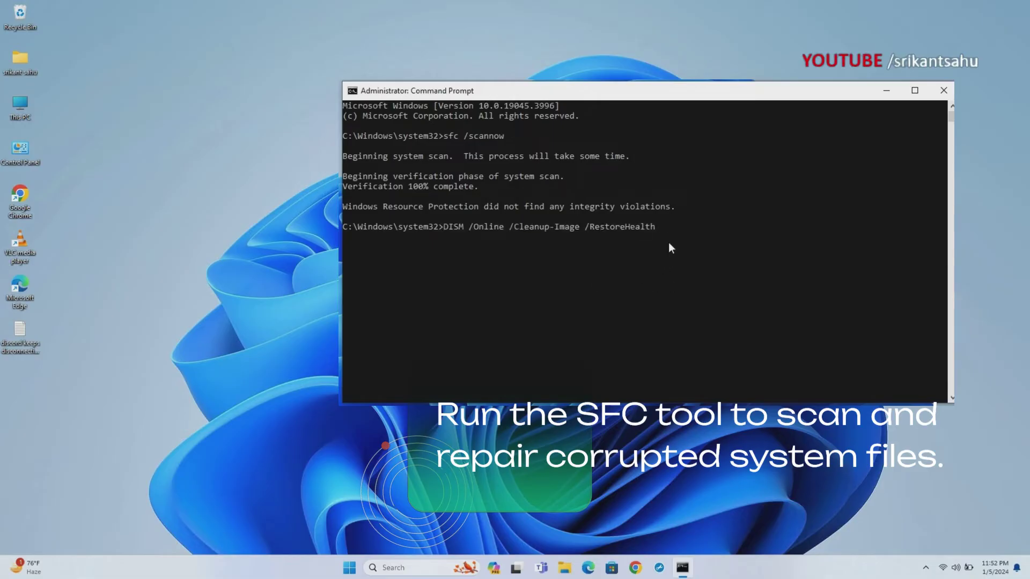
key(Return)
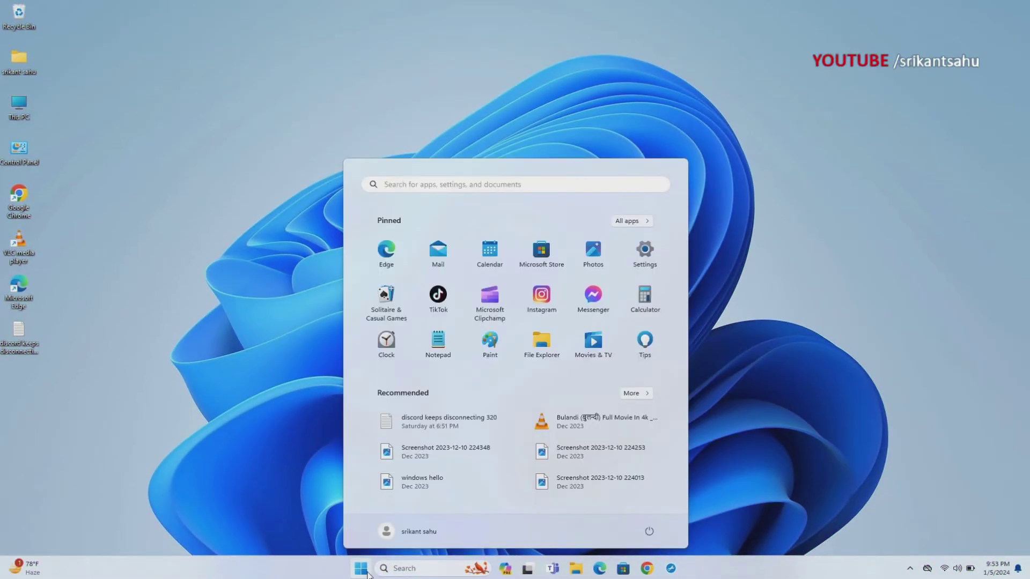
Check for new updates on the Windows Update page in Settings.
click(642, 260)
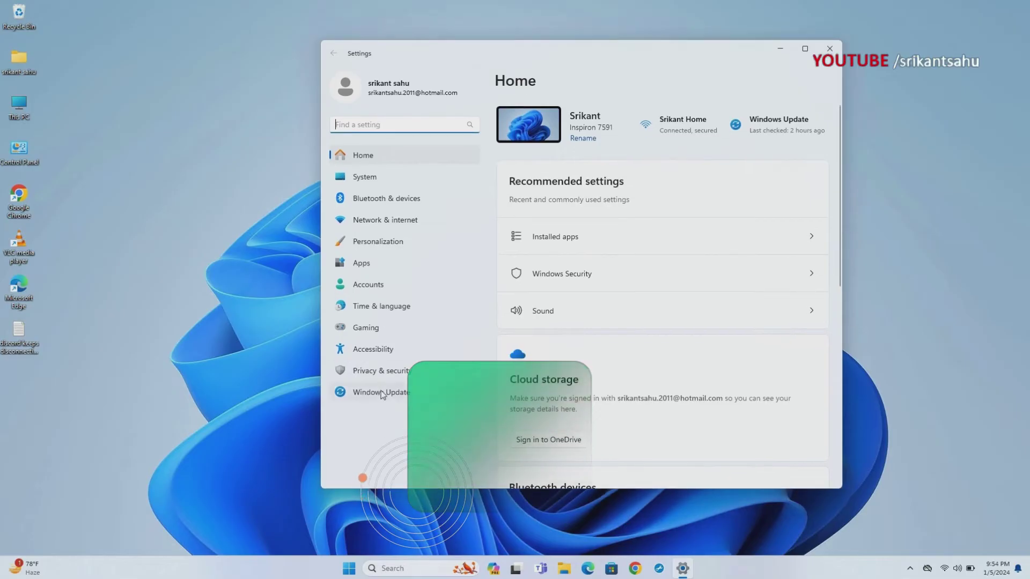
click(375, 394)
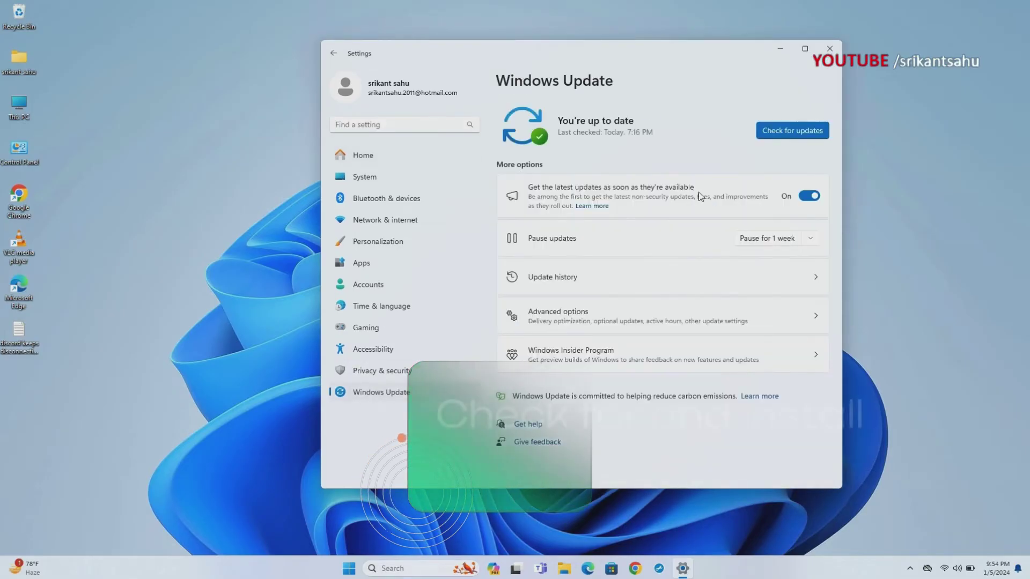
click(784, 132)
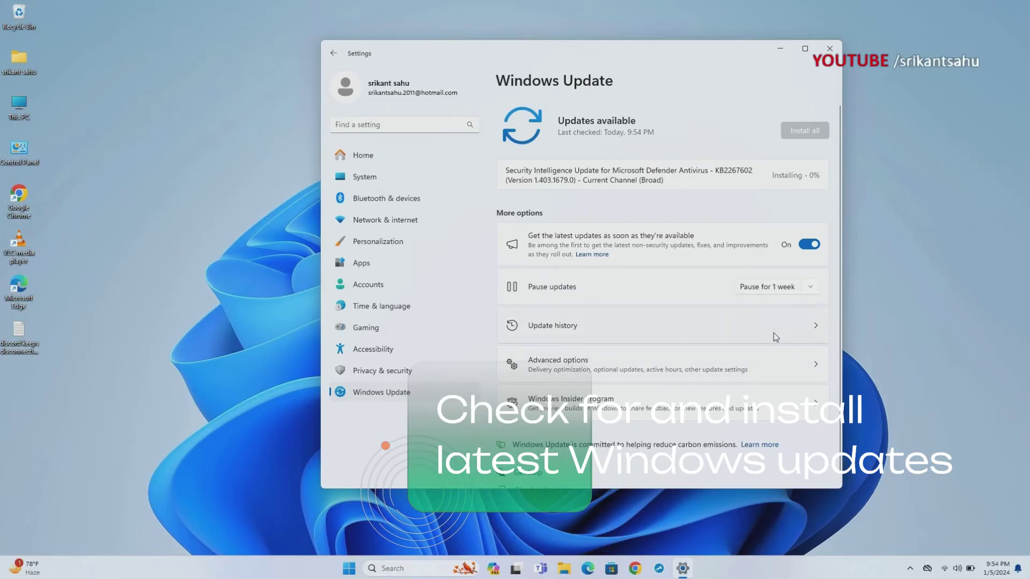
drag(626, 49, 561, 52)
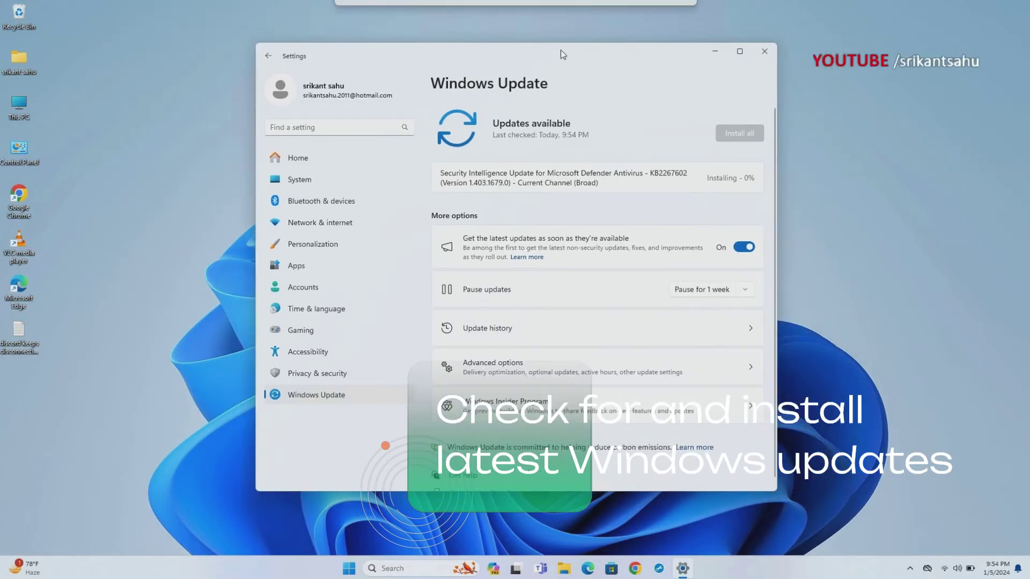
Select the NVIDIA display driver under Optional updates' driver updates and download & install it.
click(751, 368)
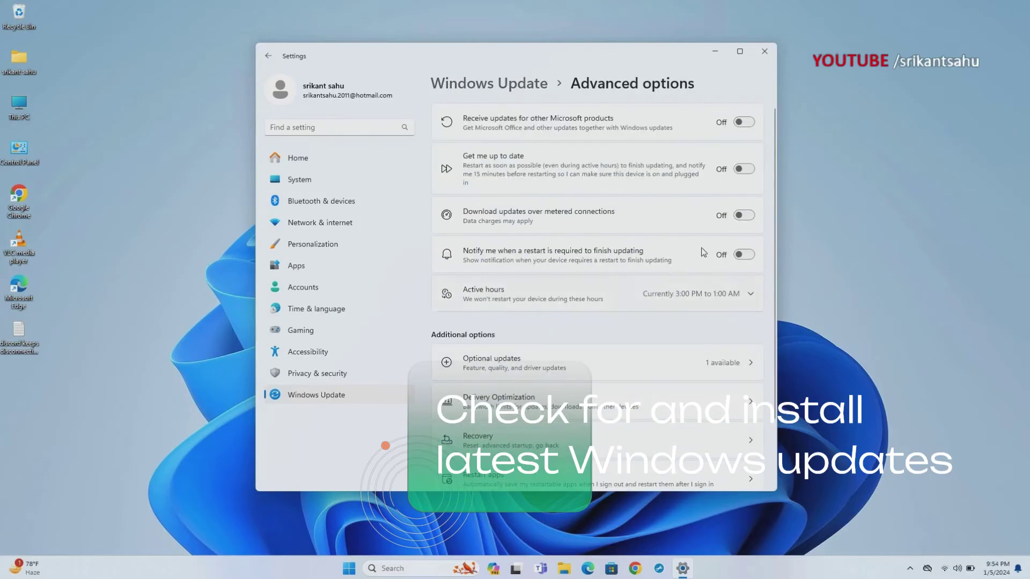
click(744, 364)
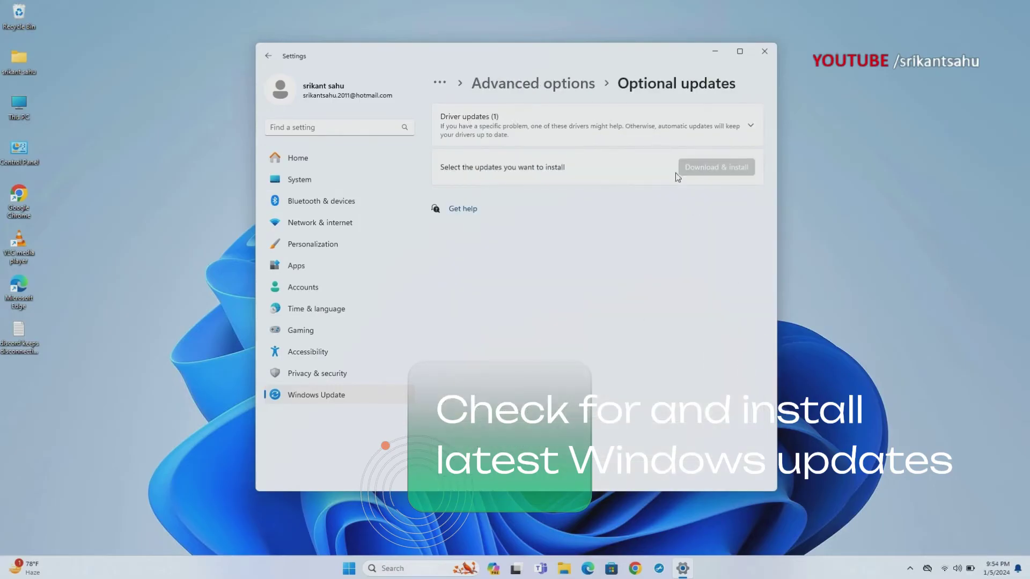
click(750, 127)
click(446, 160)
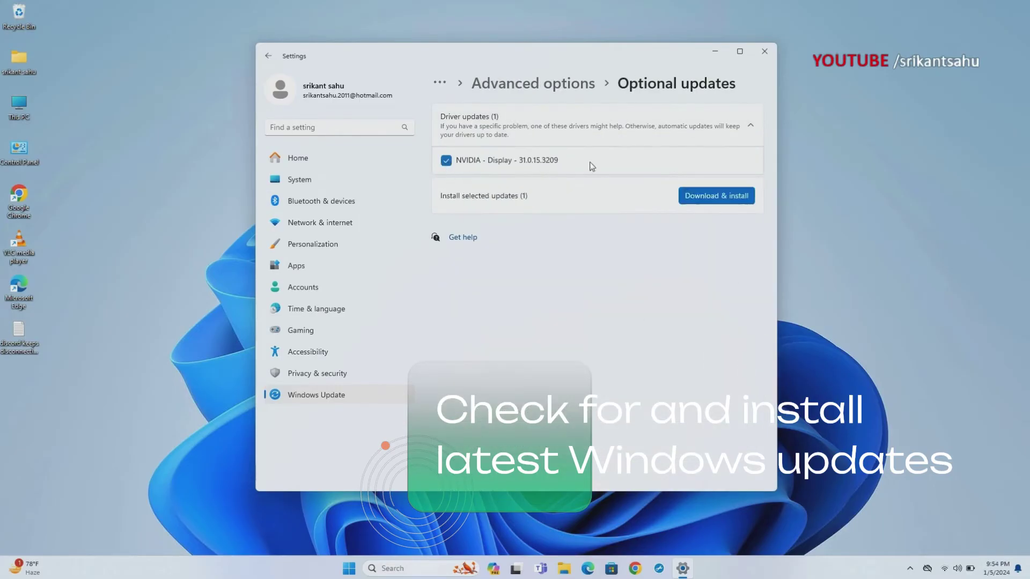
click(693, 196)
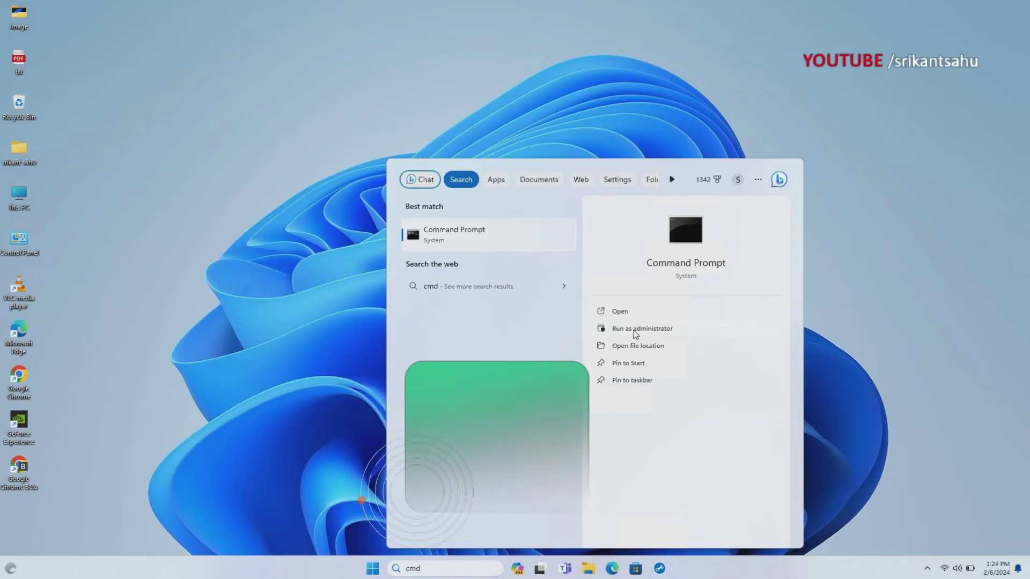
In an elevated Command Prompt, schedule chkdsk C: /f /r for next restart, then exit.
click(635, 329)
click(454, 370)
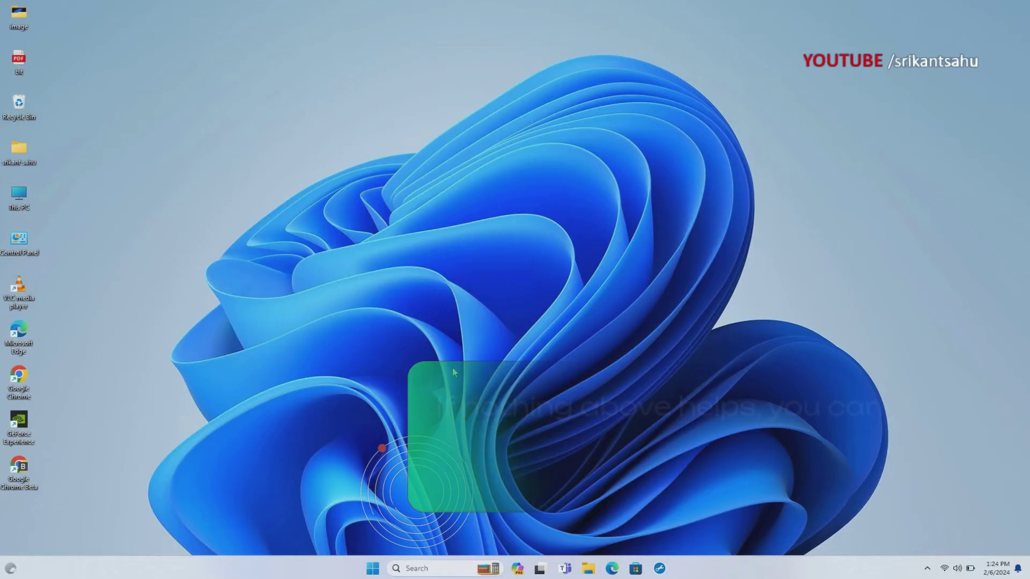
text(chkdsk C:)
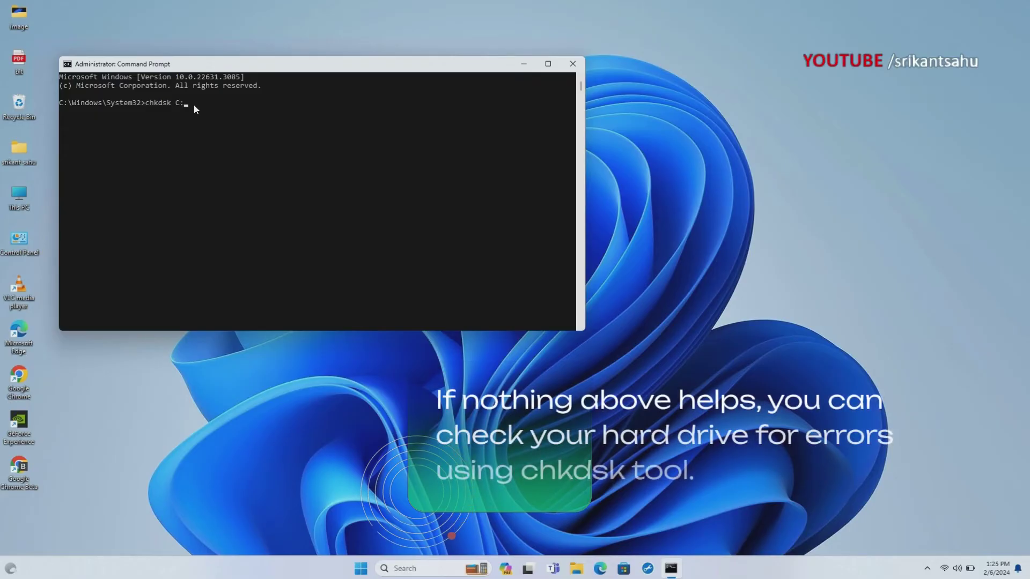
text( /f /r)
key(Return)
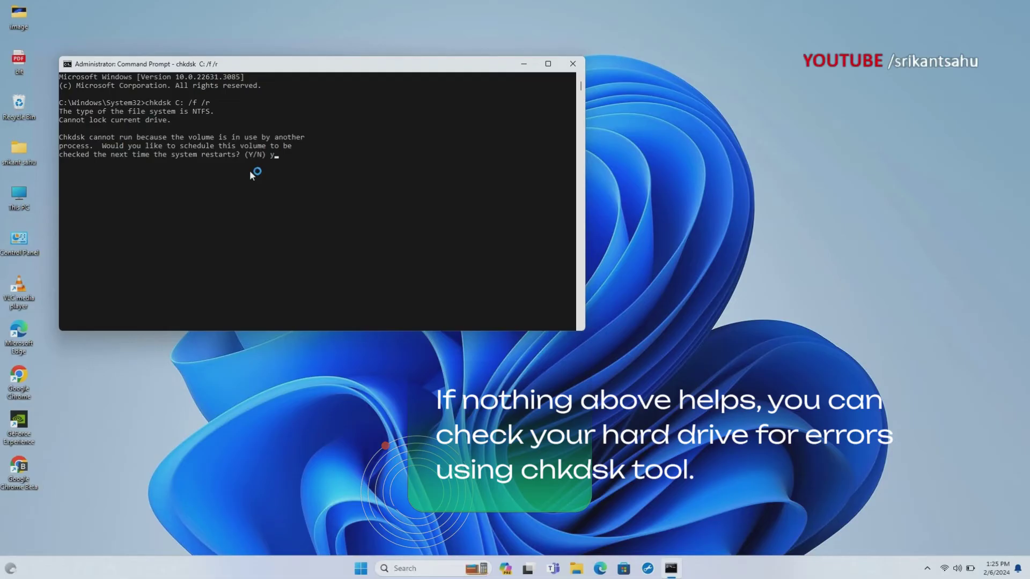
key(Return)
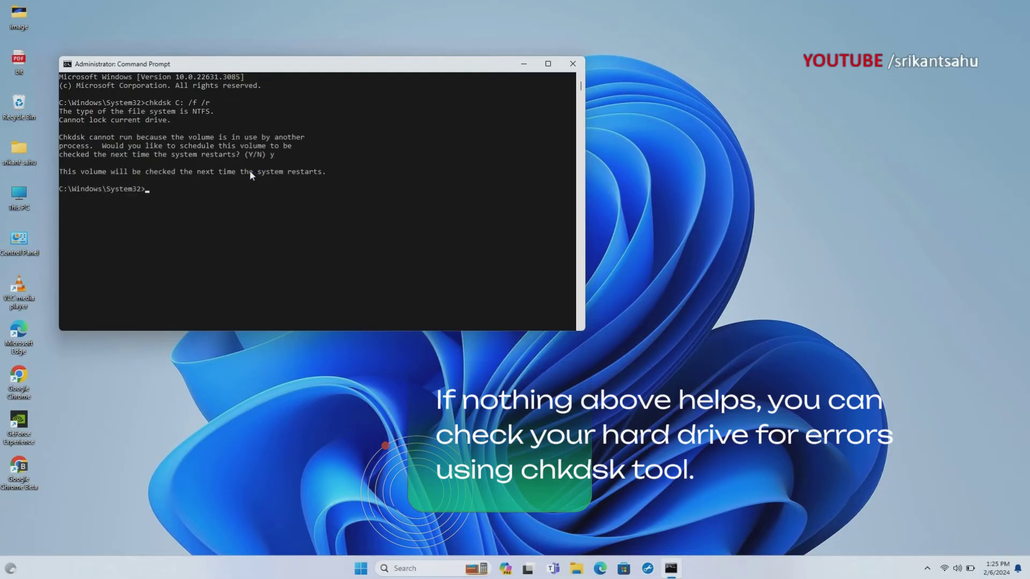
text(exit)
key(Return)
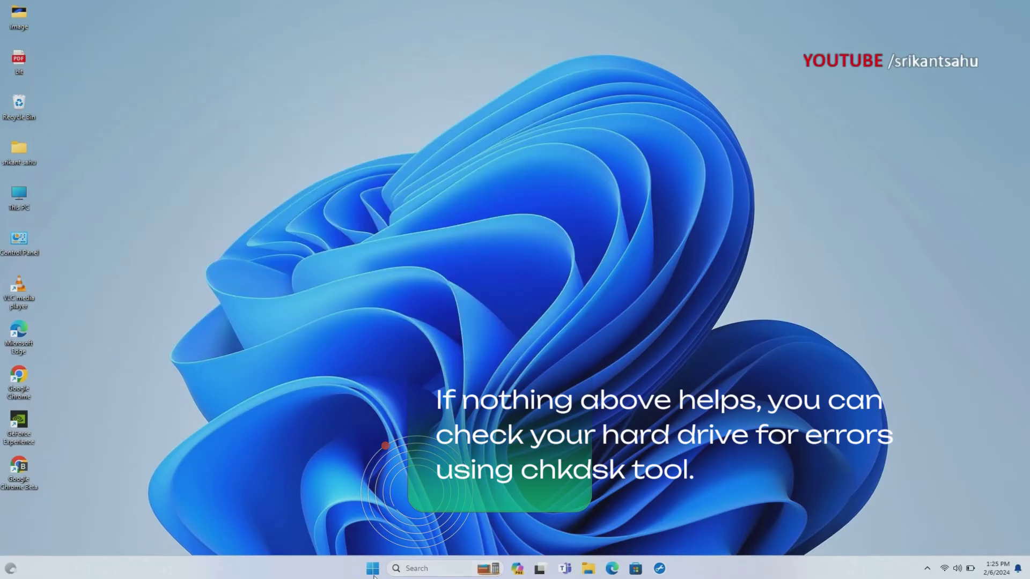
Restart the PC from the Start menu's power options.
click(372, 568)
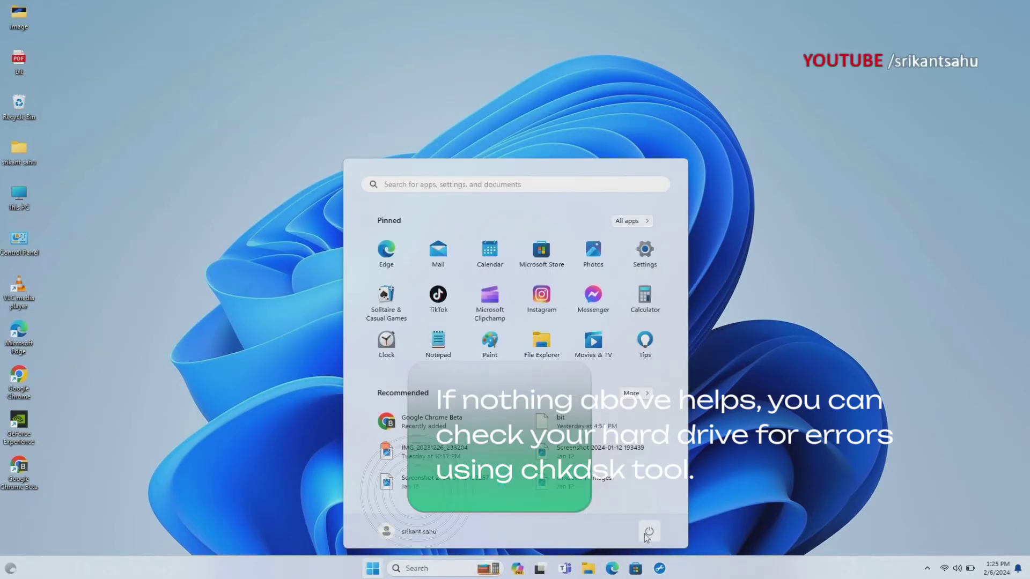
click(649, 532)
click(639, 510)
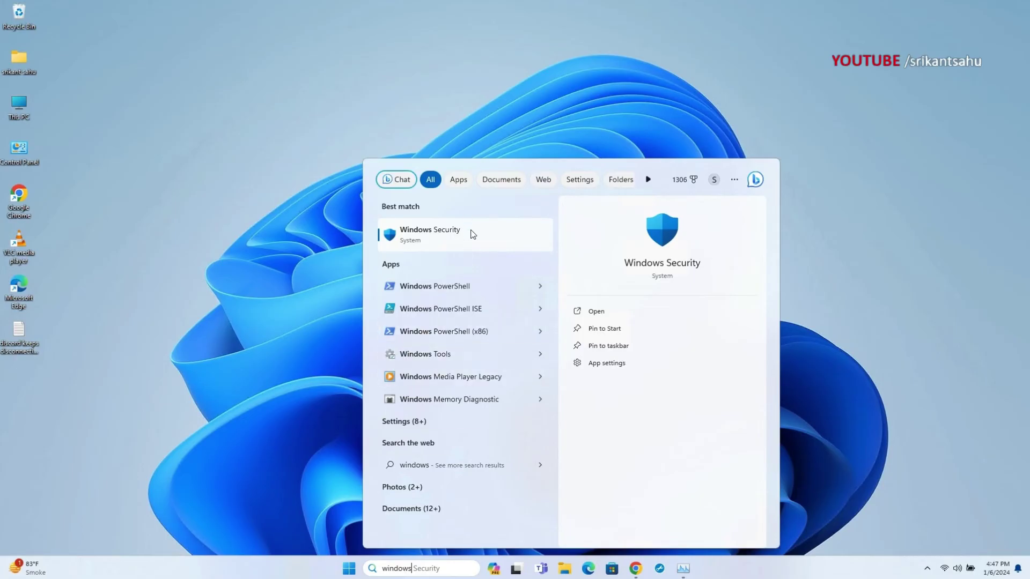
Run a Quick scan from Windows Security's Virus & threat protection scan options.
click(472, 234)
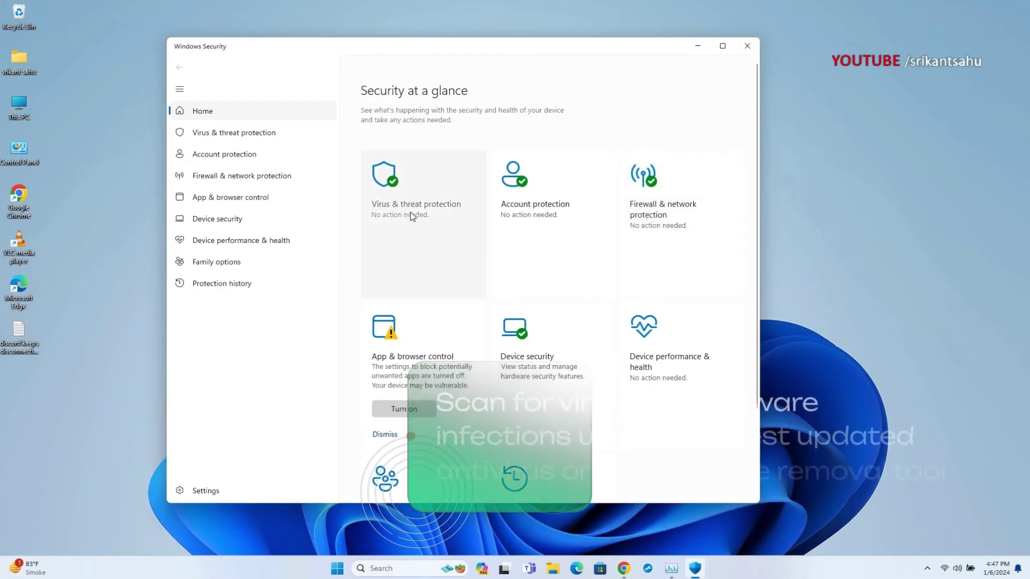
click(411, 214)
click(388, 252)
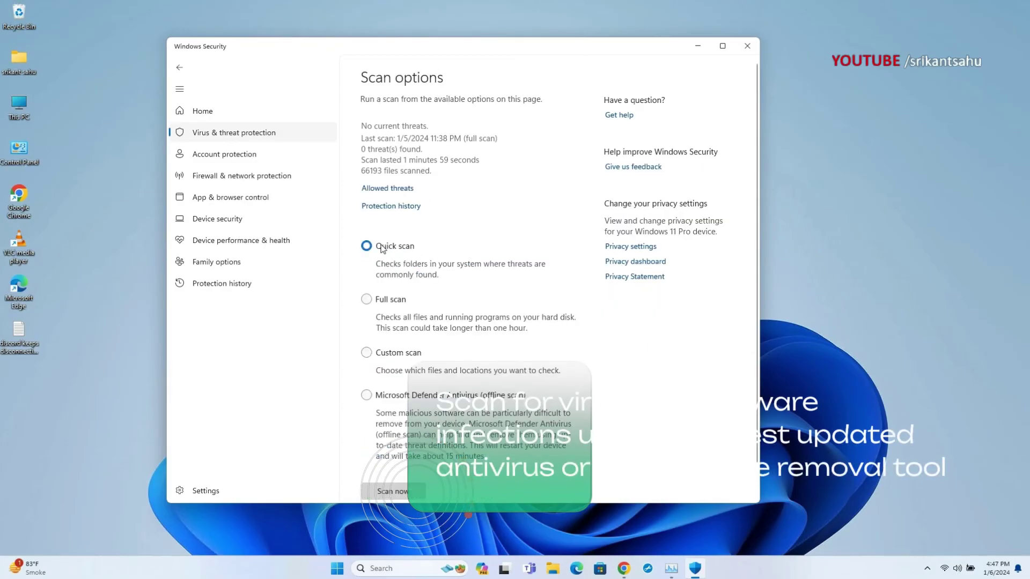
click(368, 301)
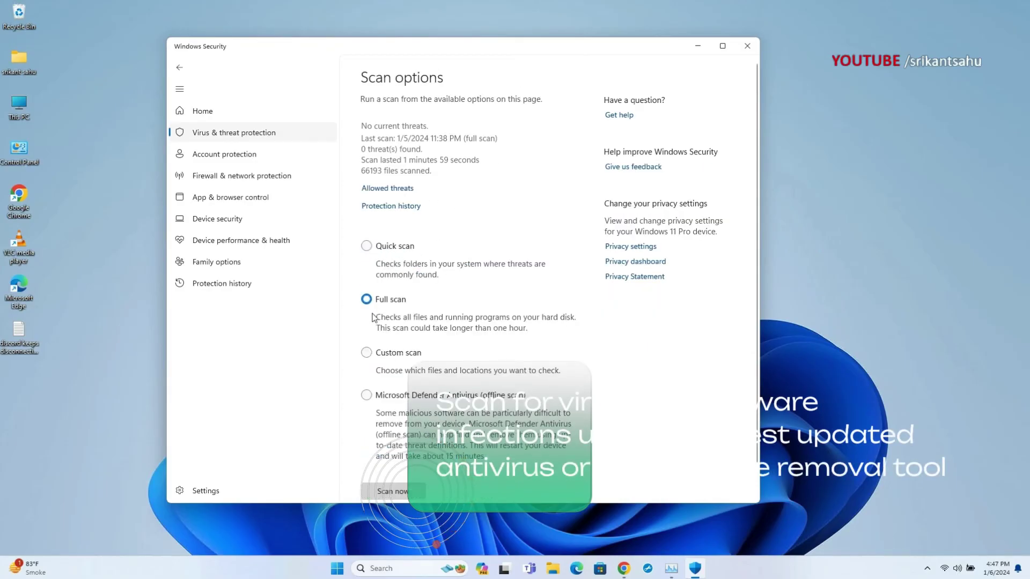
click(387, 247)
click(392, 491)
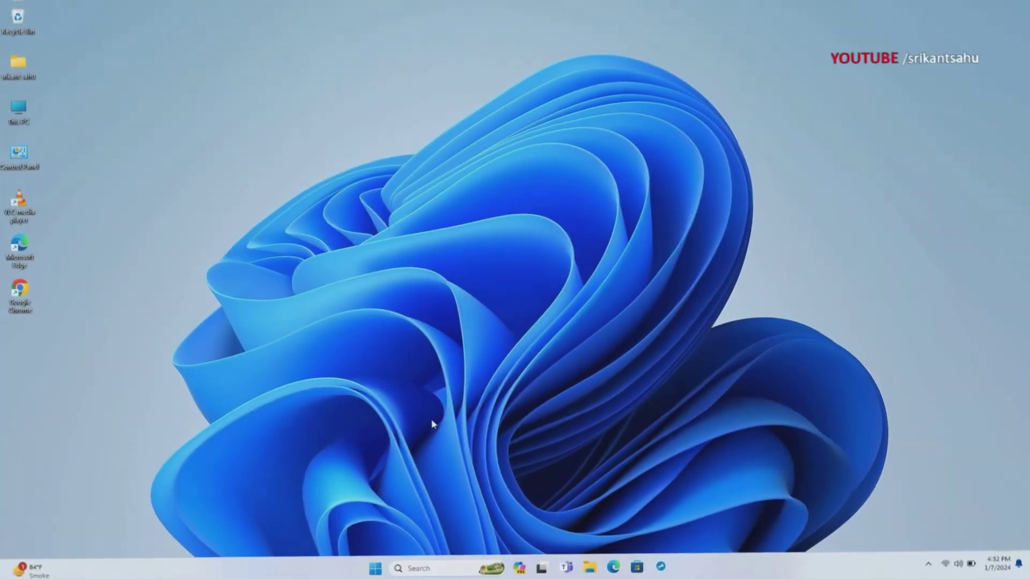
Search 'recovery', open the Recovery control panel and launch System Restore.
click(429, 569)
text(rec)
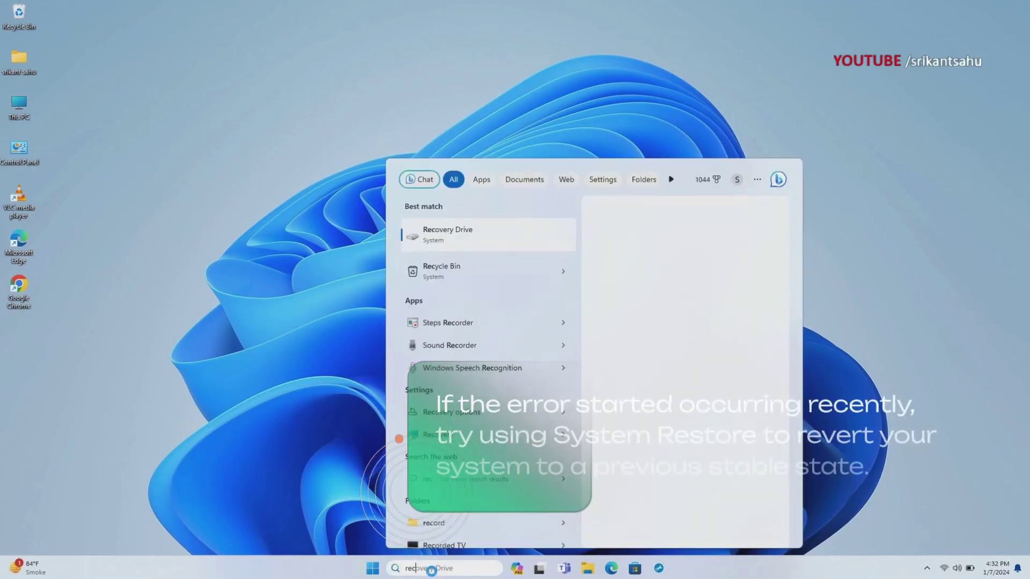
text(overy)
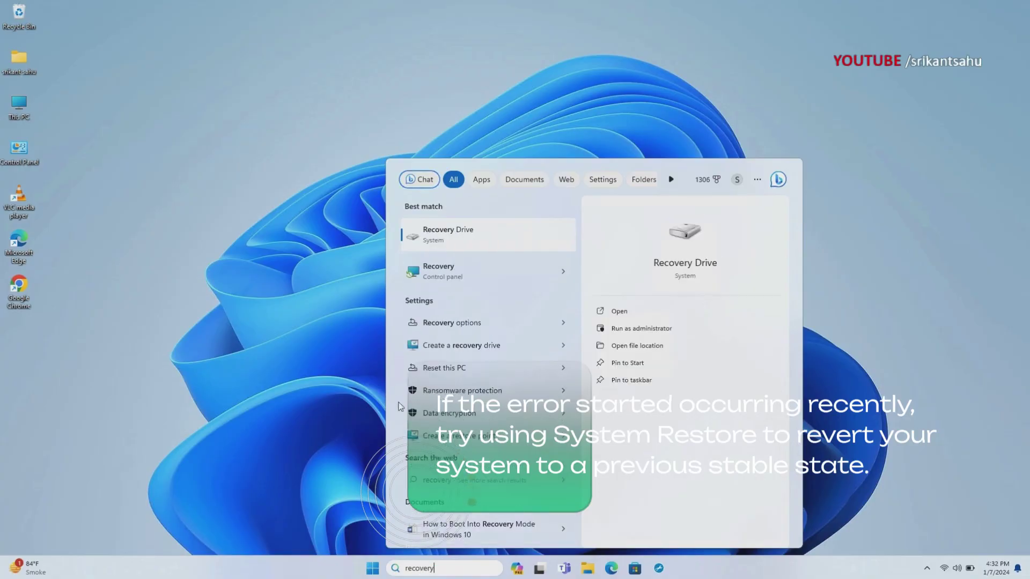
click(460, 275)
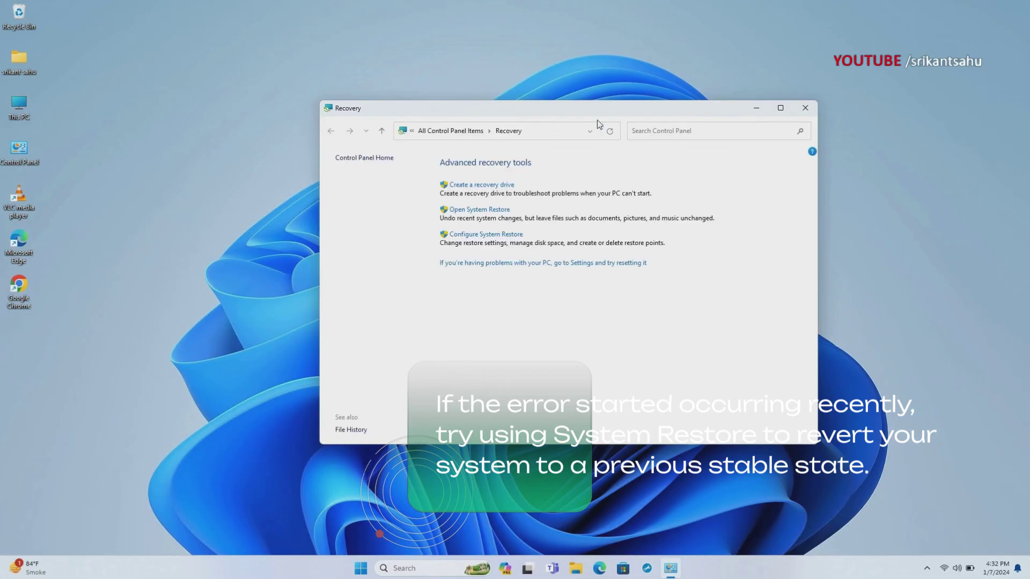
click(479, 211)
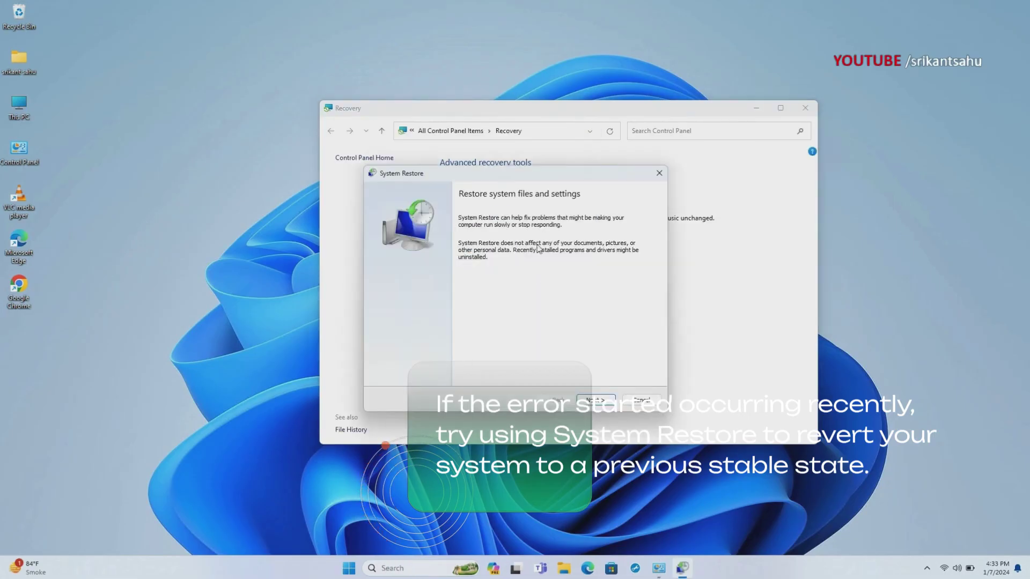
Show more restore points and select 12/30/2023 5:42:15 PM, advancing to the confirmation page.
click(604, 399)
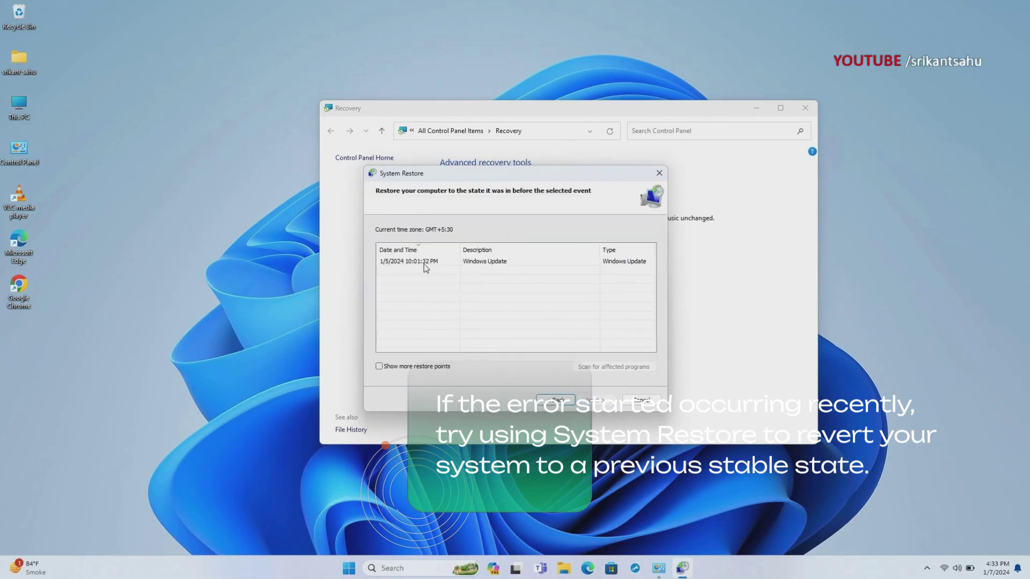
click(407, 368)
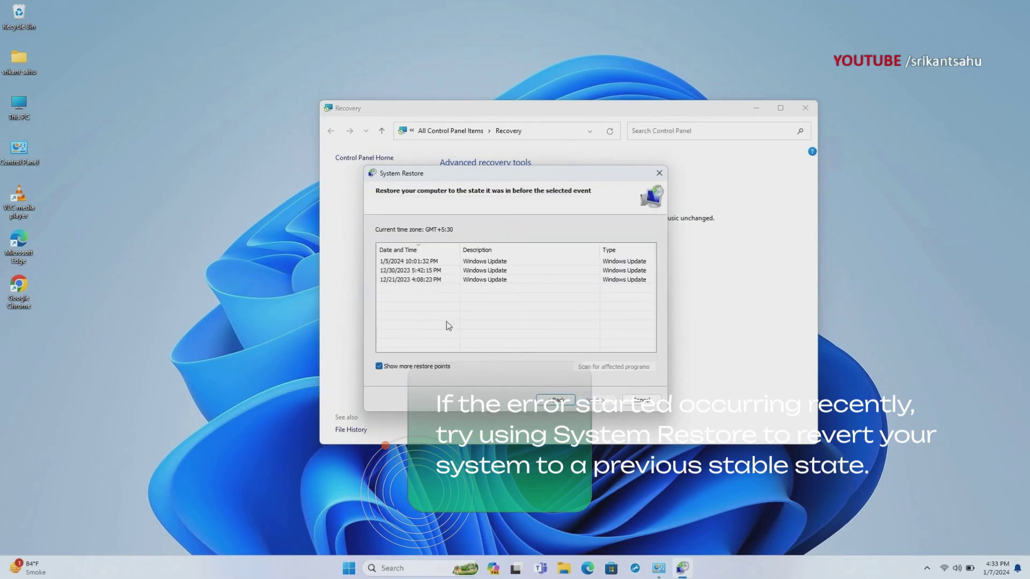
click(489, 272)
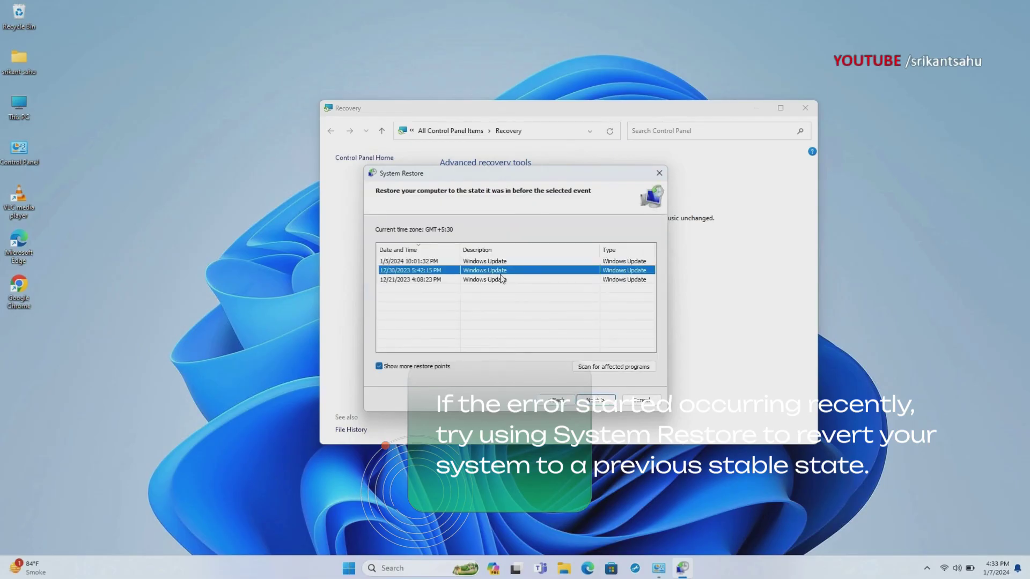
click(596, 402)
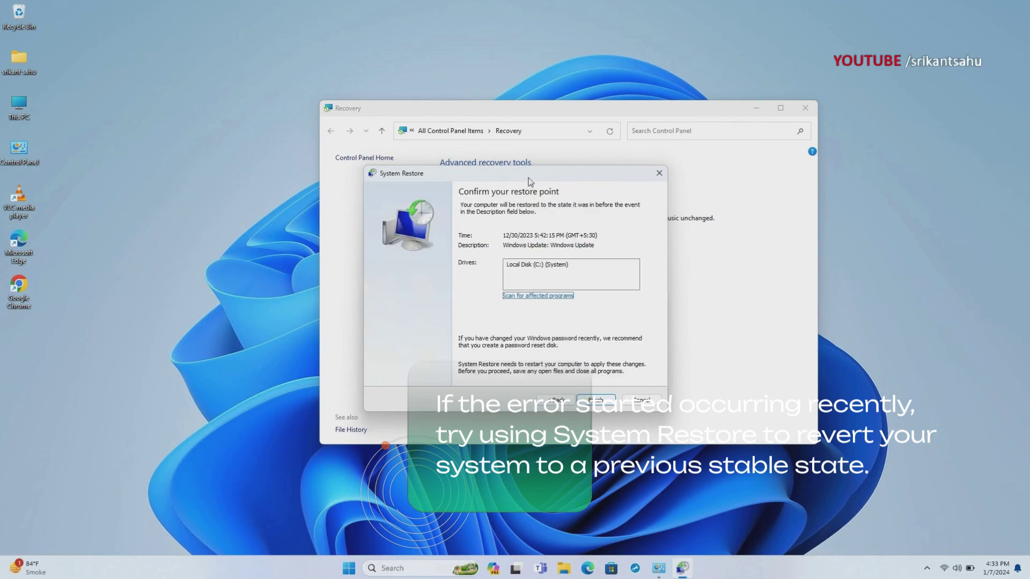
drag(535, 181, 617, 205)
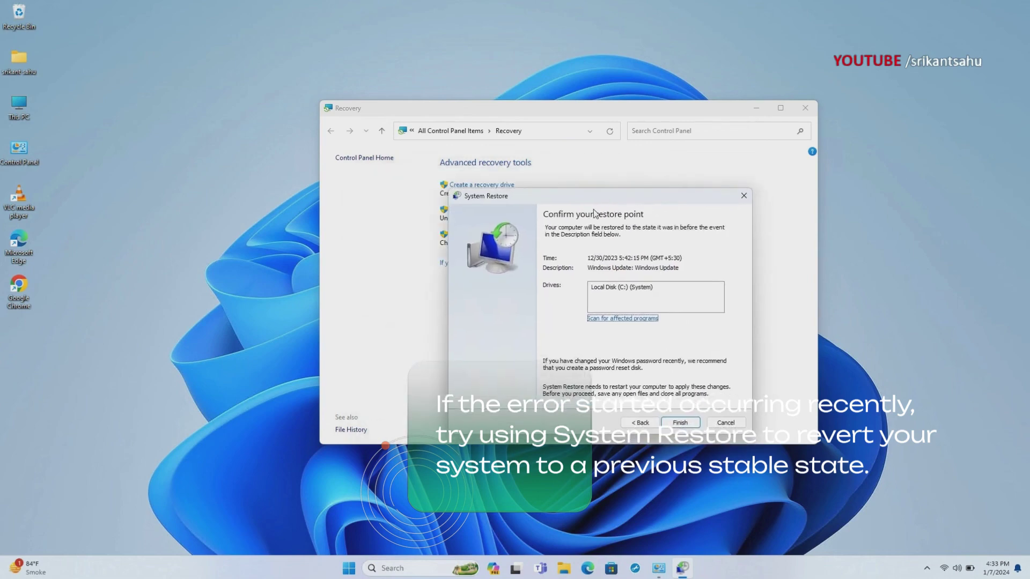